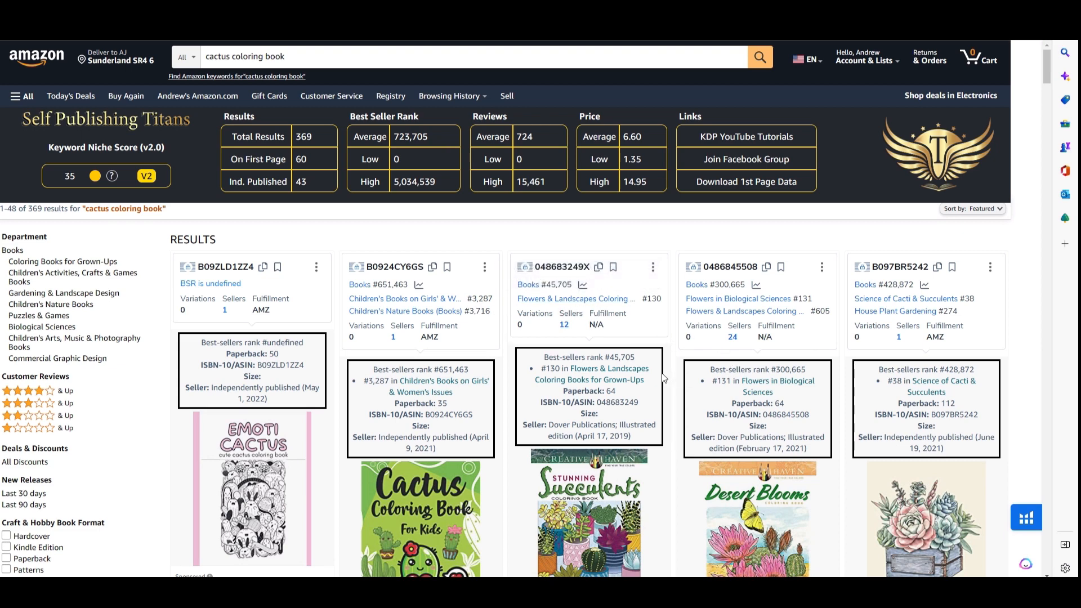
Step: Review the Amazon results for "cactus coloring book", examining best-seller ranks, prices, reviews, covers and publishers of the listed books
scroll(665, 361, "down", 8)
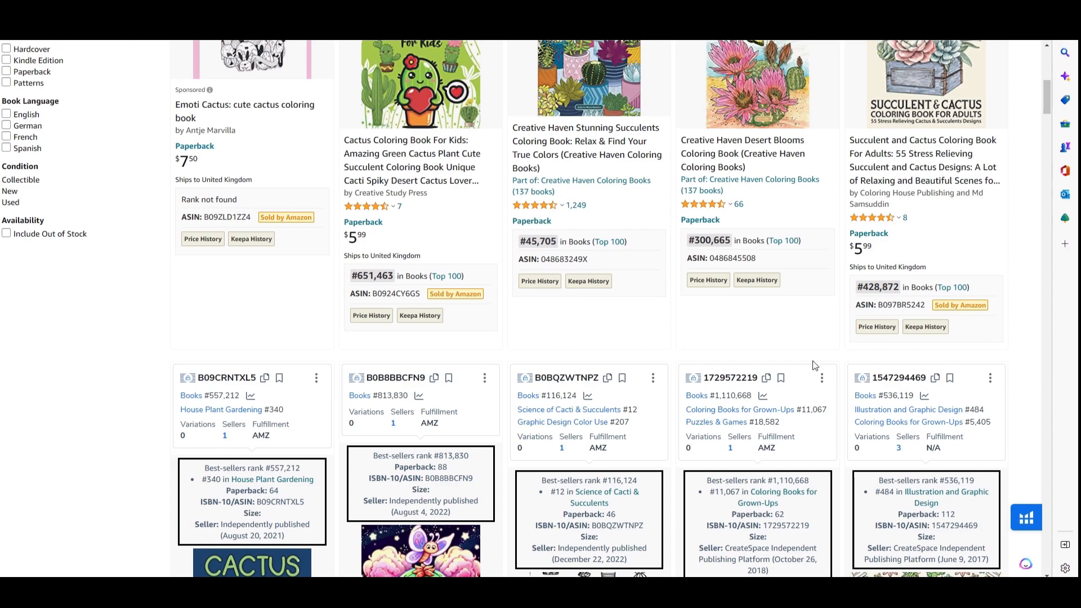
scroll(688, 334, "down", 7)
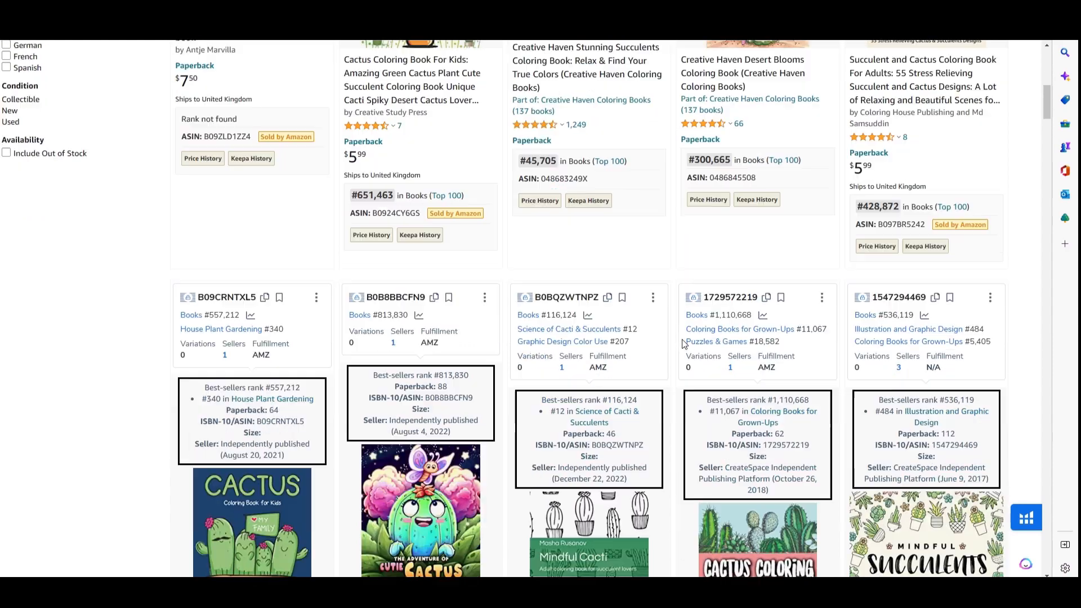
scroll(676, 349, "down", 4)
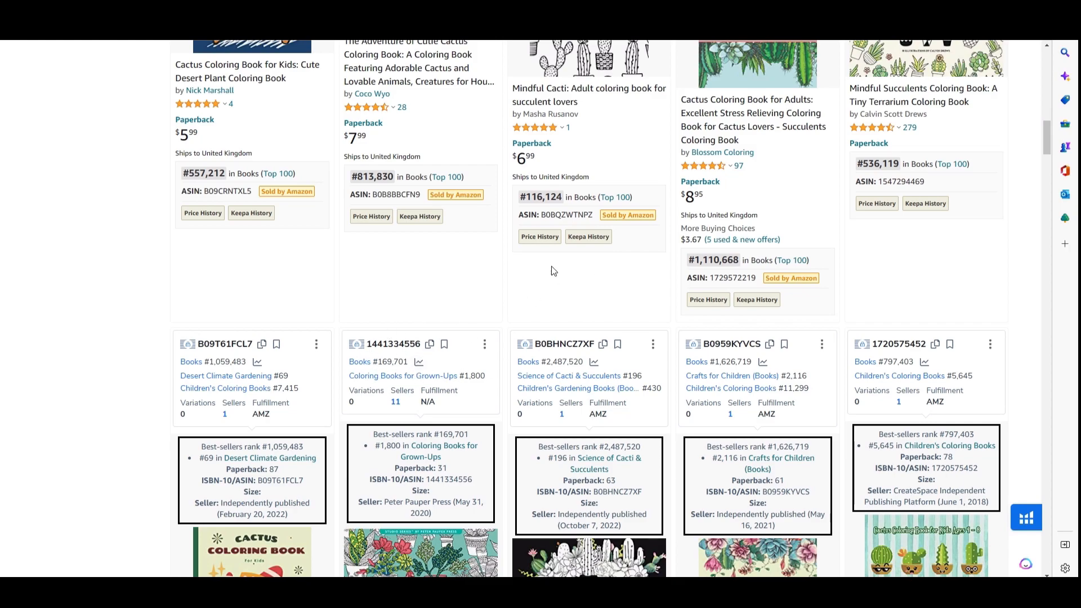
scroll(682, 275, "up", 15)
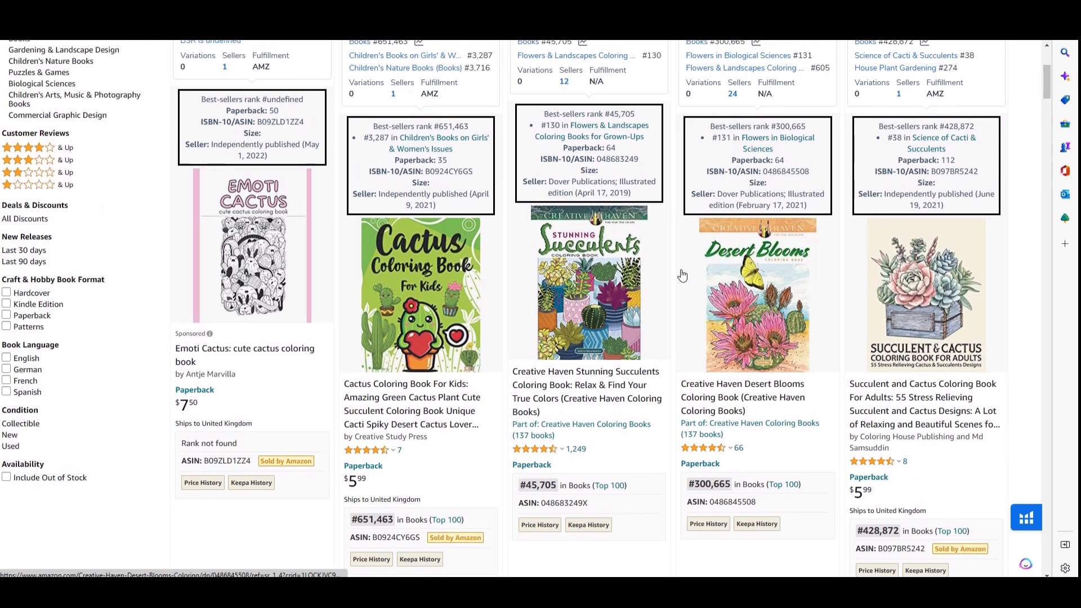
scroll(681, 275, "up", 5)
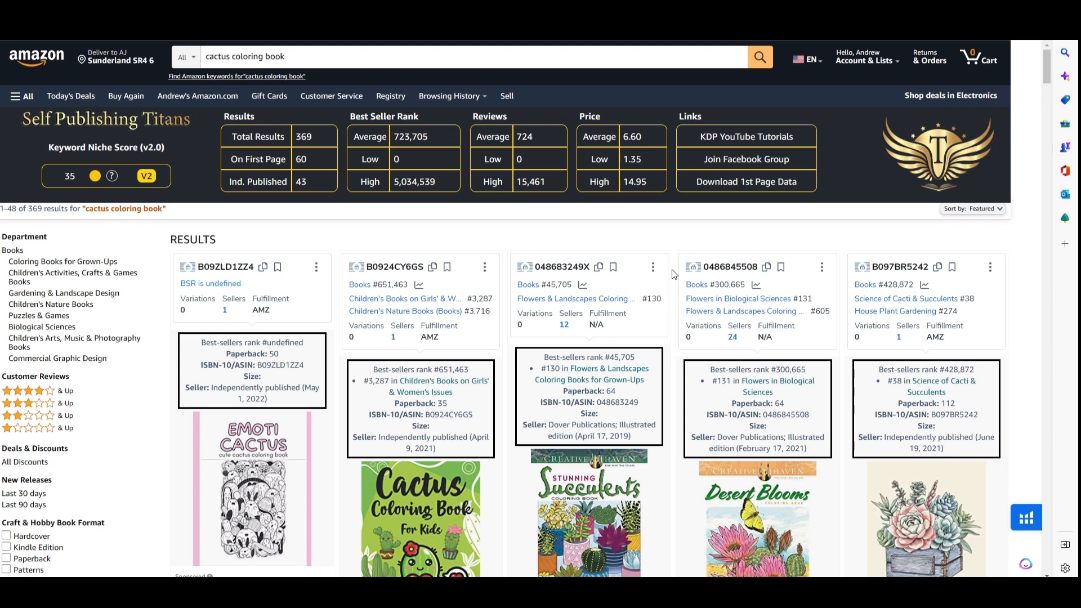
scroll(674, 274, "down", 2)
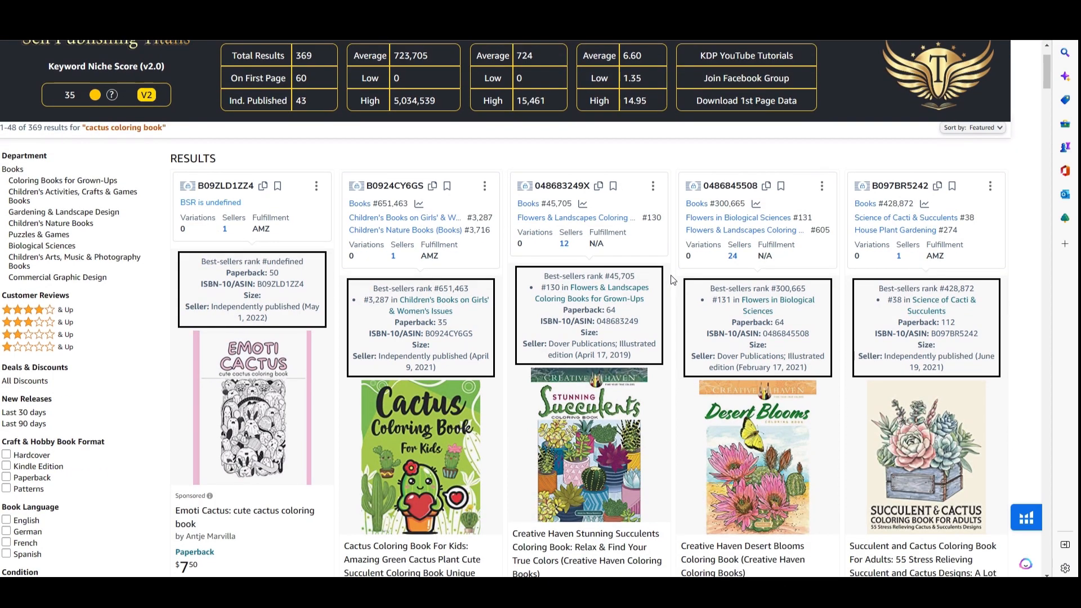
scroll(675, 260, "down", 2)
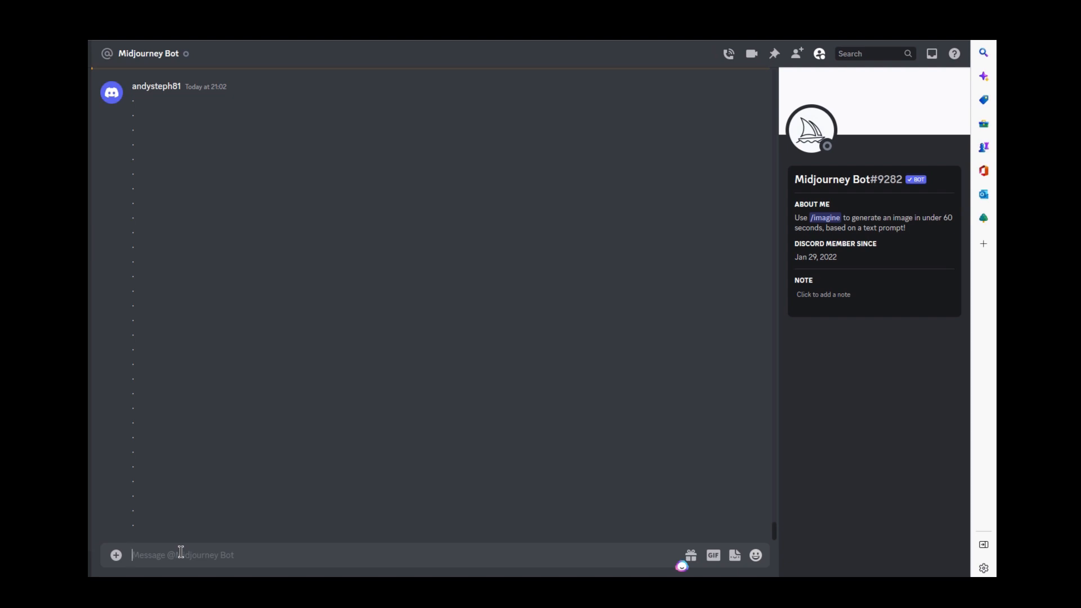
Step: In Discord's Midjourney Bot chat, submit an /imagine command with the prompt "cactus in a pot, colouring book image, clean, line drawing"
type("/i")
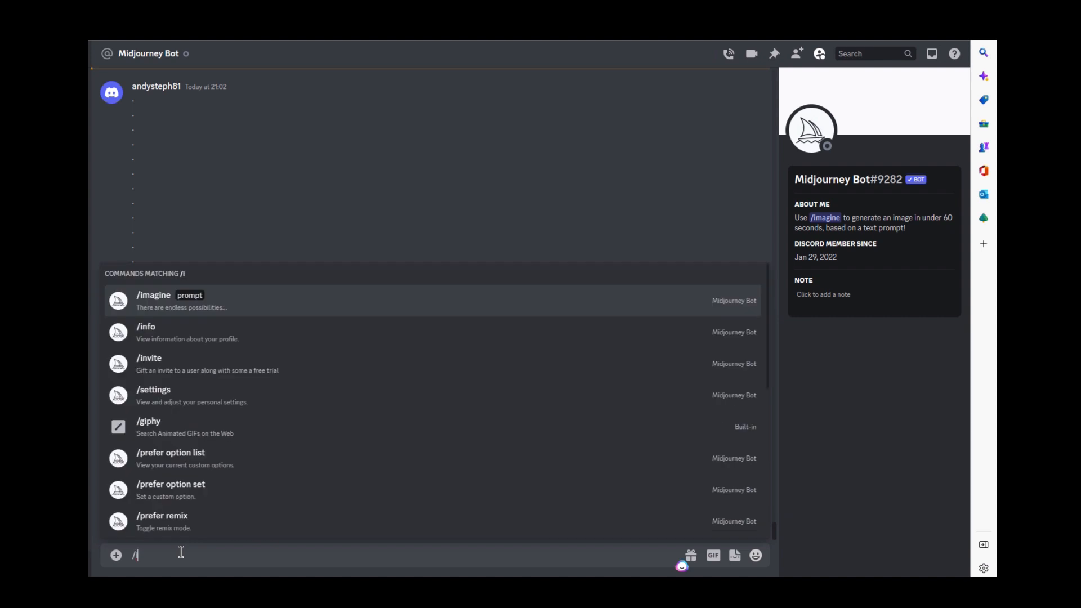
type("magine")
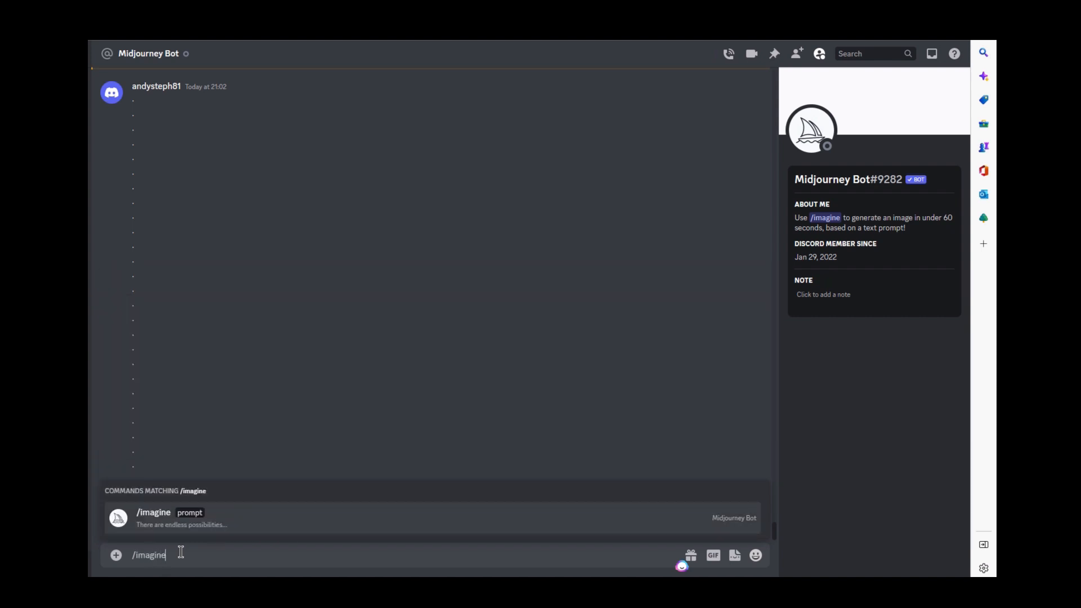
key("Return")
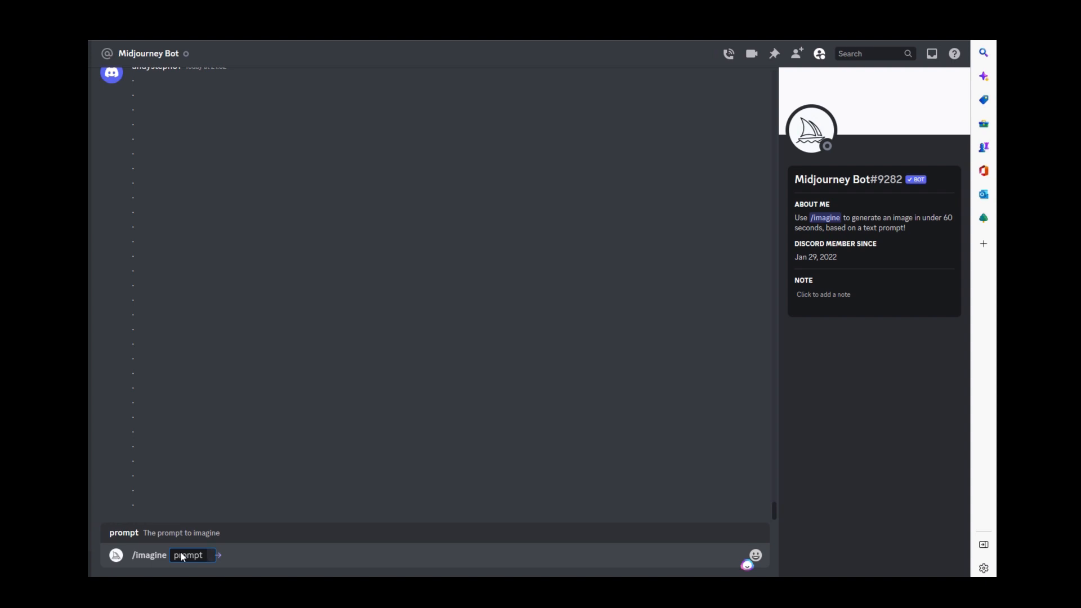
type("cactus")
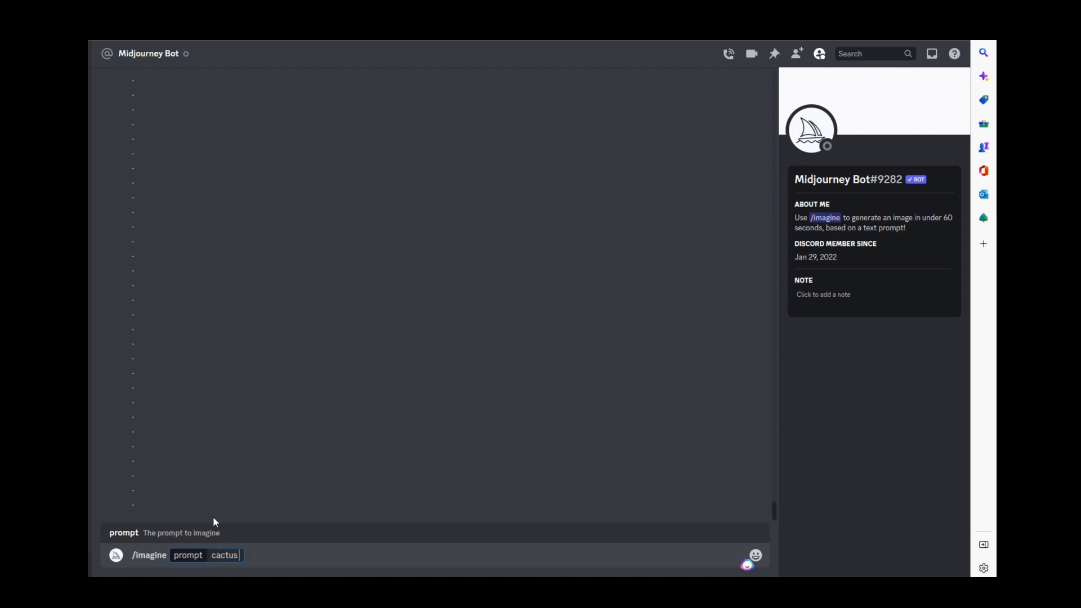
type(" in a pt")
key("BackSpace")
type("ot,")
type("colouring")
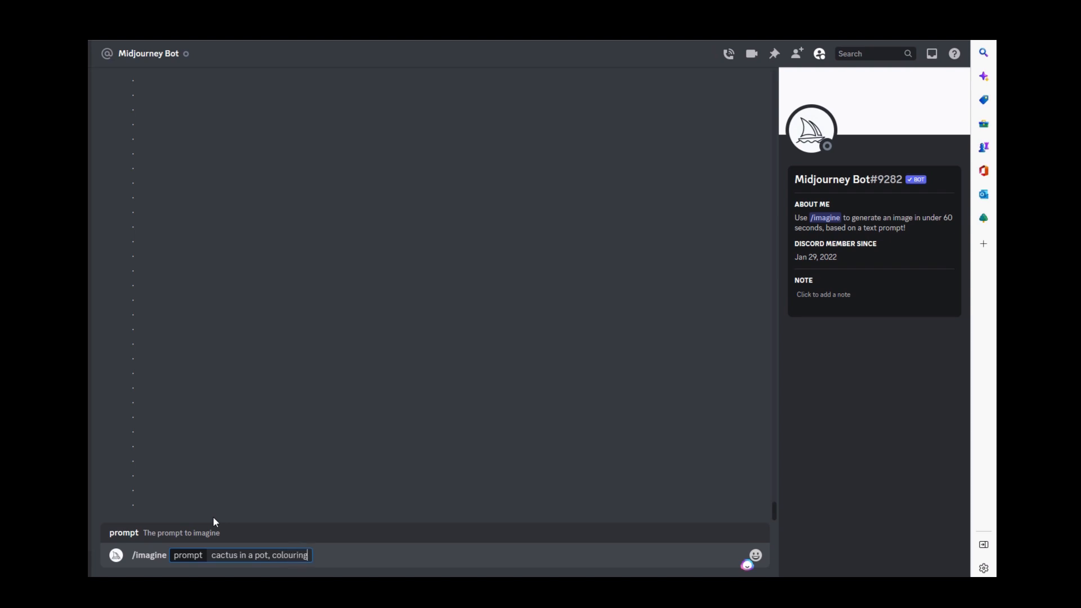
type(" book image, clean, ")
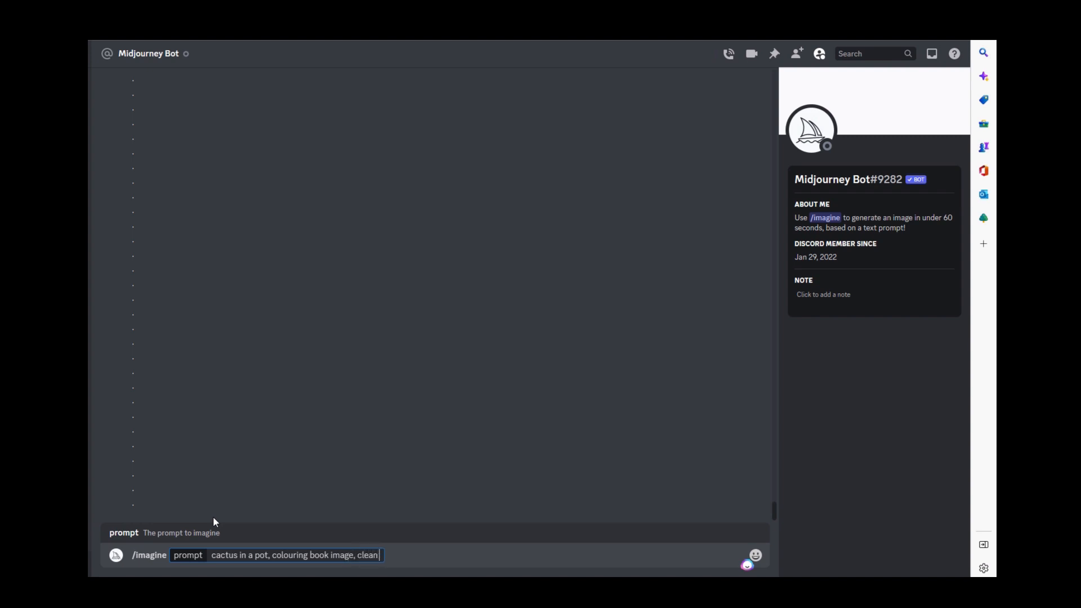
type("line drawing")
key("Return")
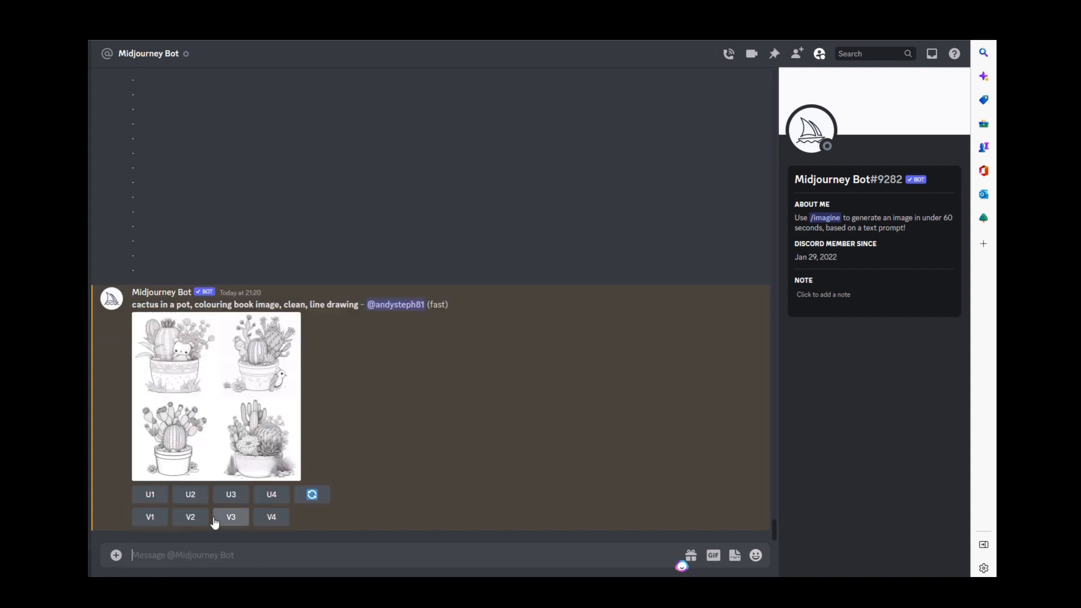
Step: Inspect the generated four-image cactus grid at larger size and upscale its second image
left_click(203, 383)
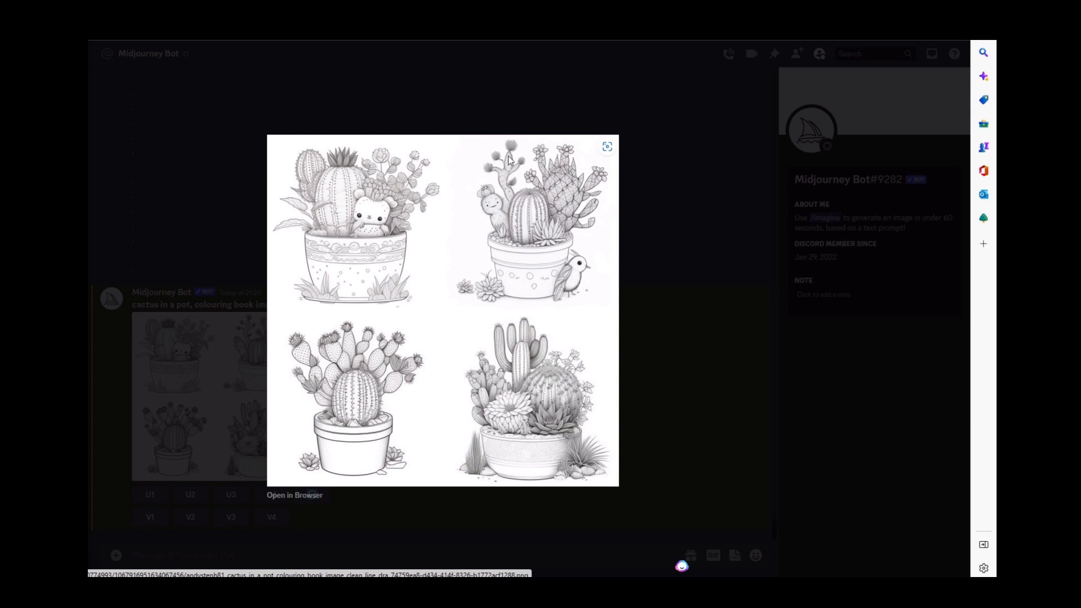
left_click(549, 106)
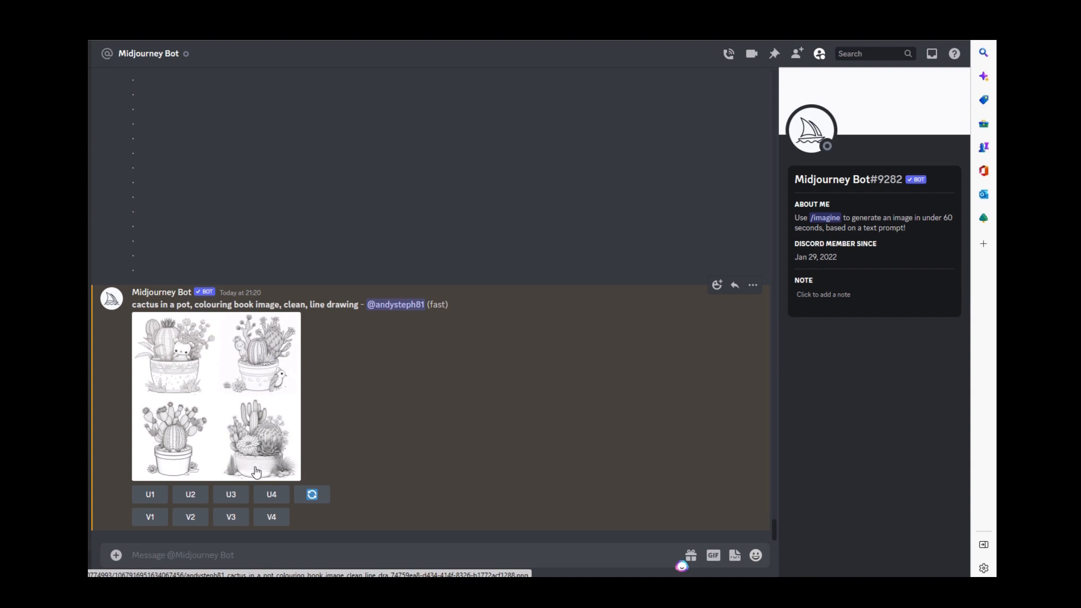
left_click(207, 394)
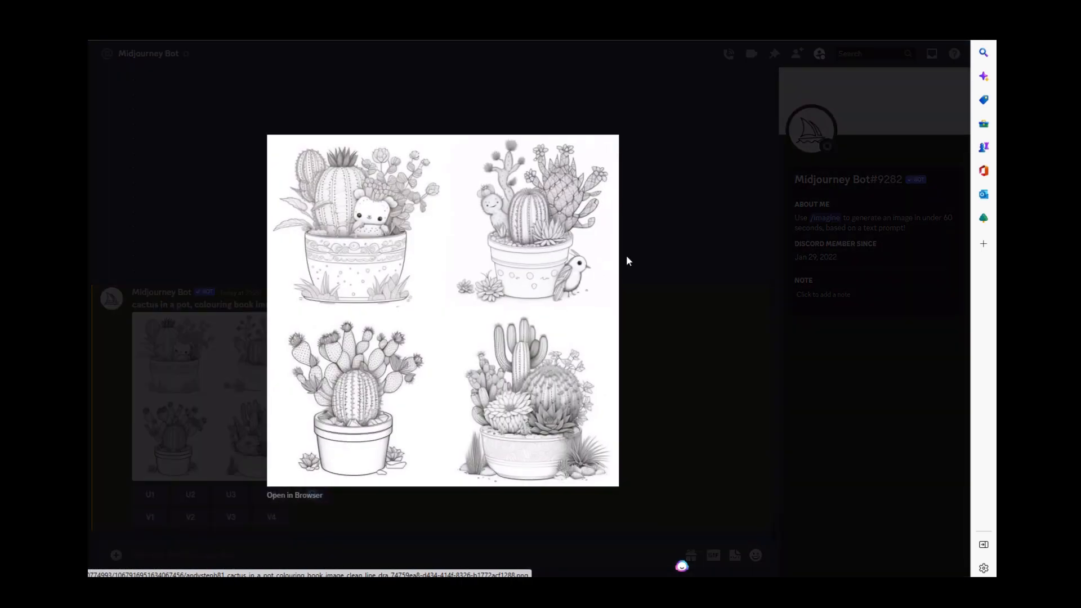
left_click(678, 198)
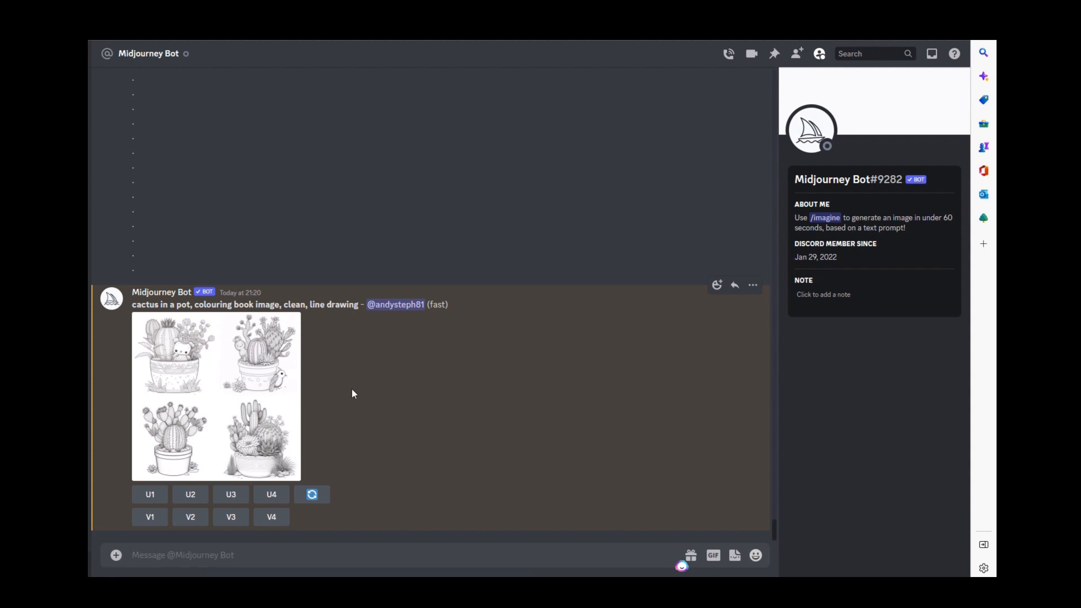
left_click(191, 495)
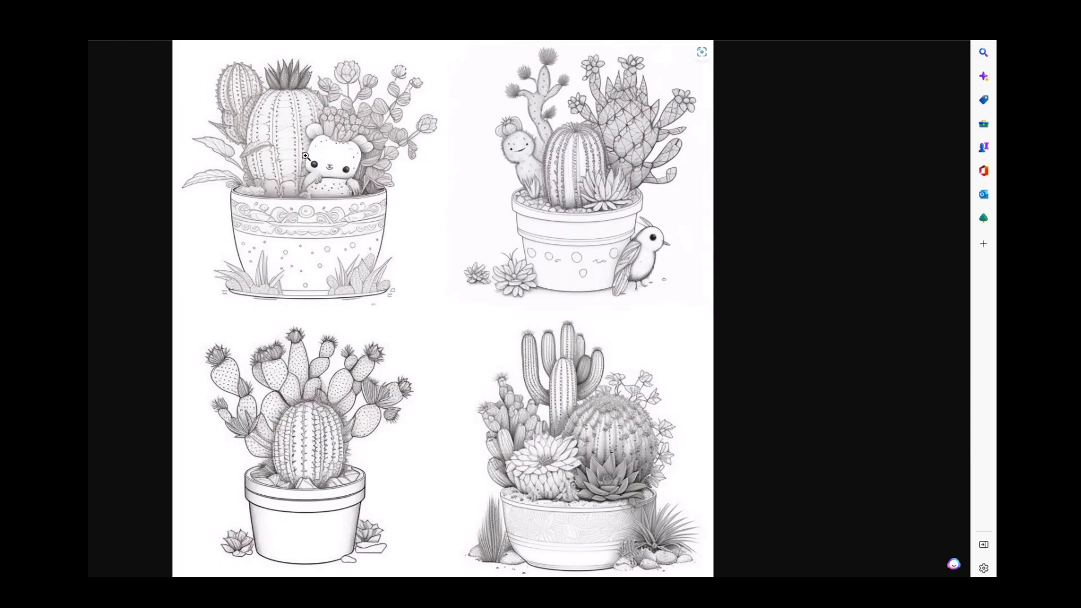
Step: Compare the original four-image grid with the upscaled first and second cactus images, and review the upscale results in the Midjourney Bot chat
left_click(329, 167)
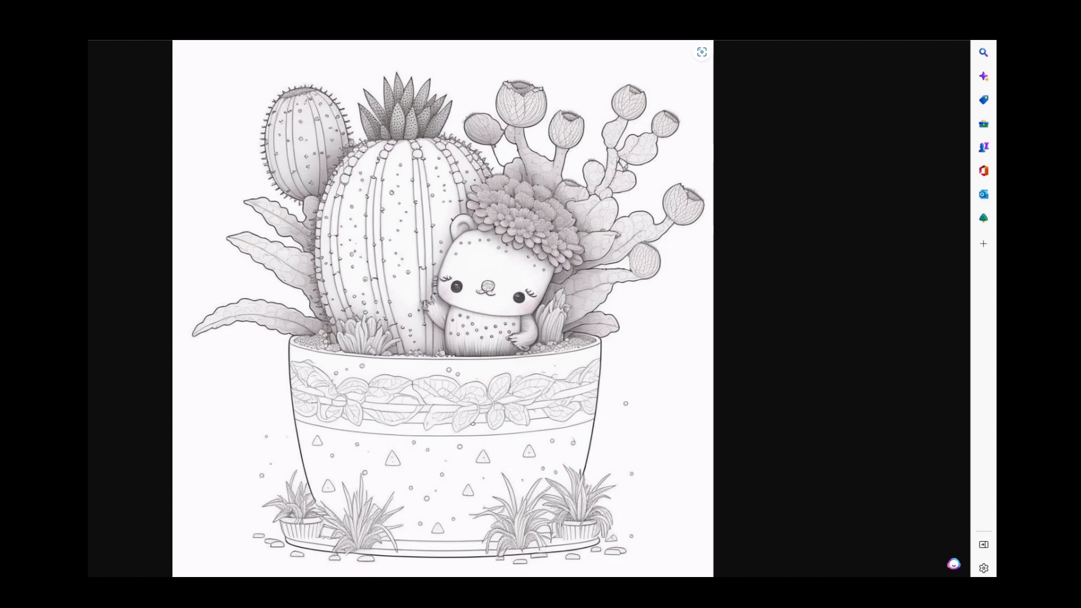
left_click(253, 9)
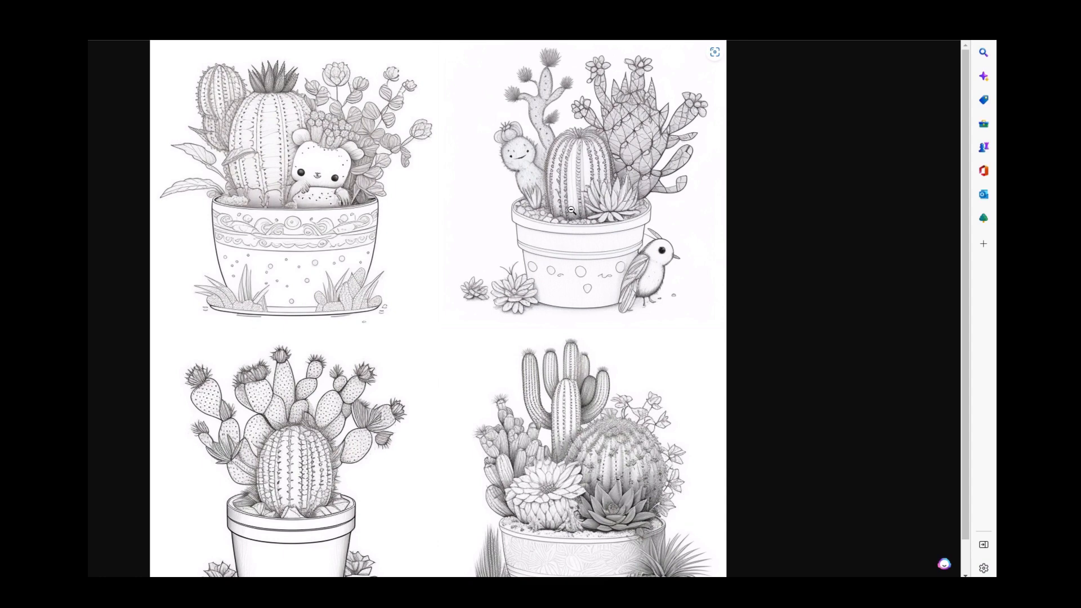
left_click(186, 10)
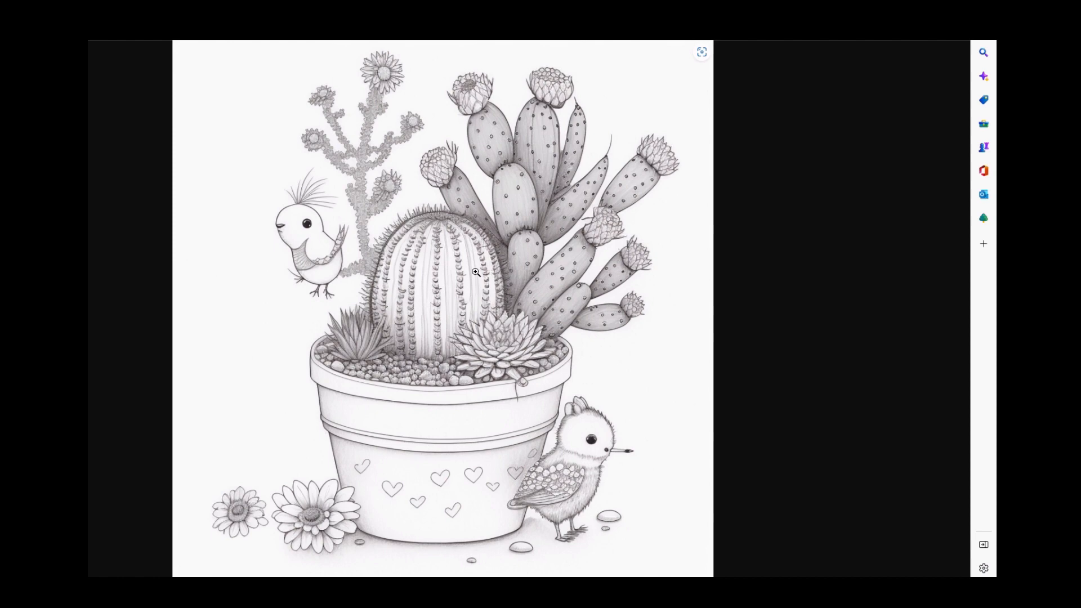
left_click(141, 11)
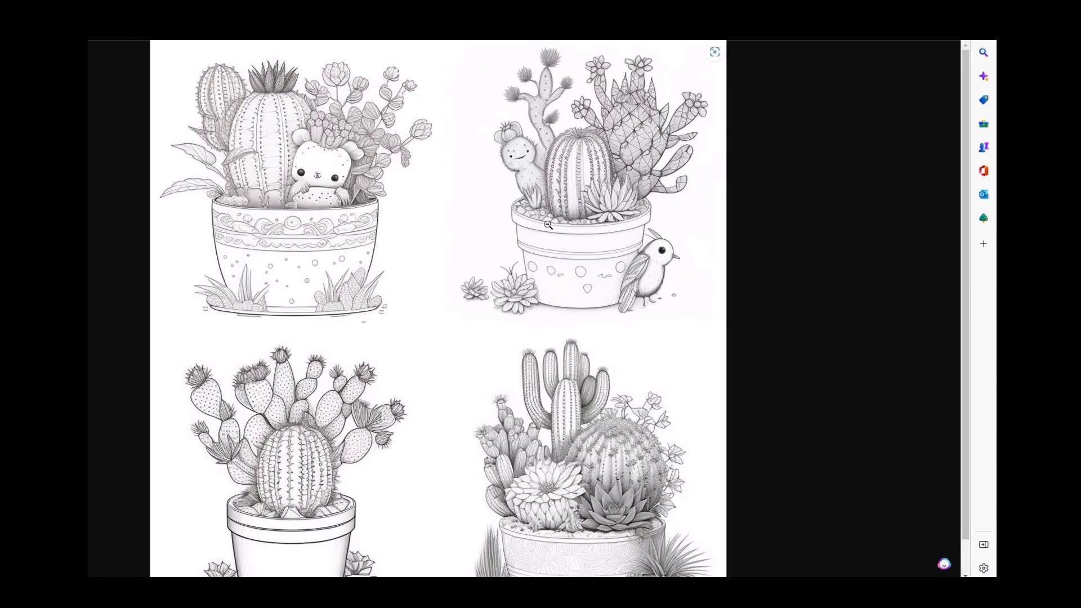
key("ctrl+Tab")
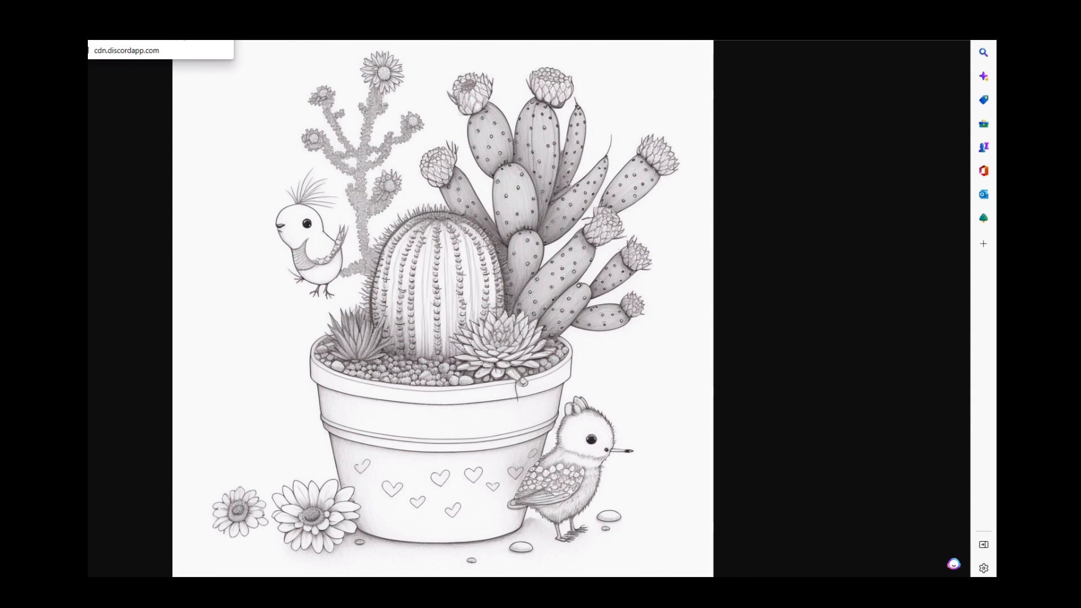
left_click(129, 17)
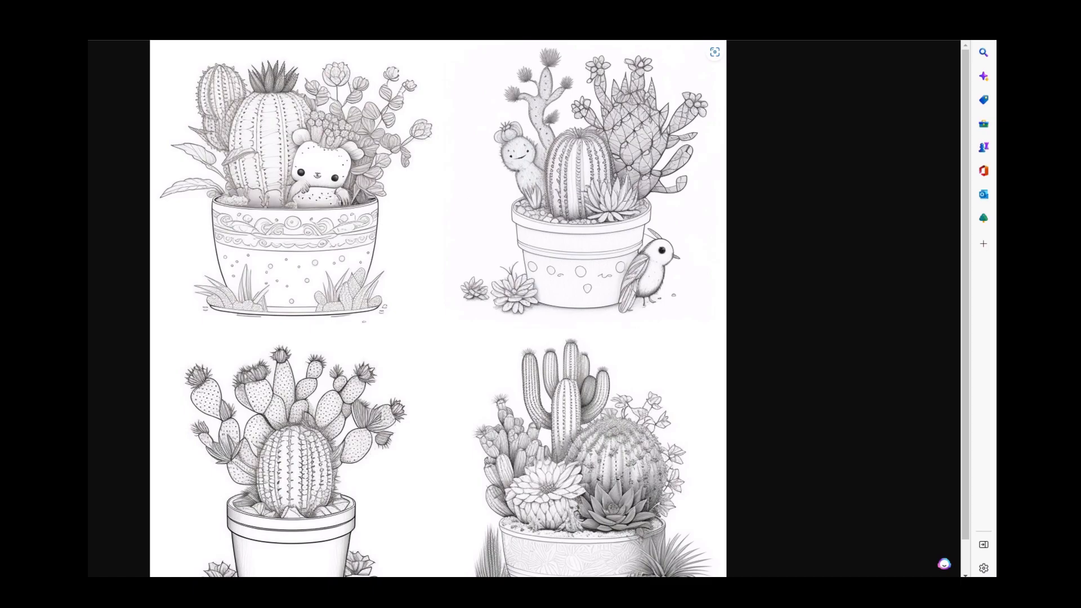
left_click(101, 22)
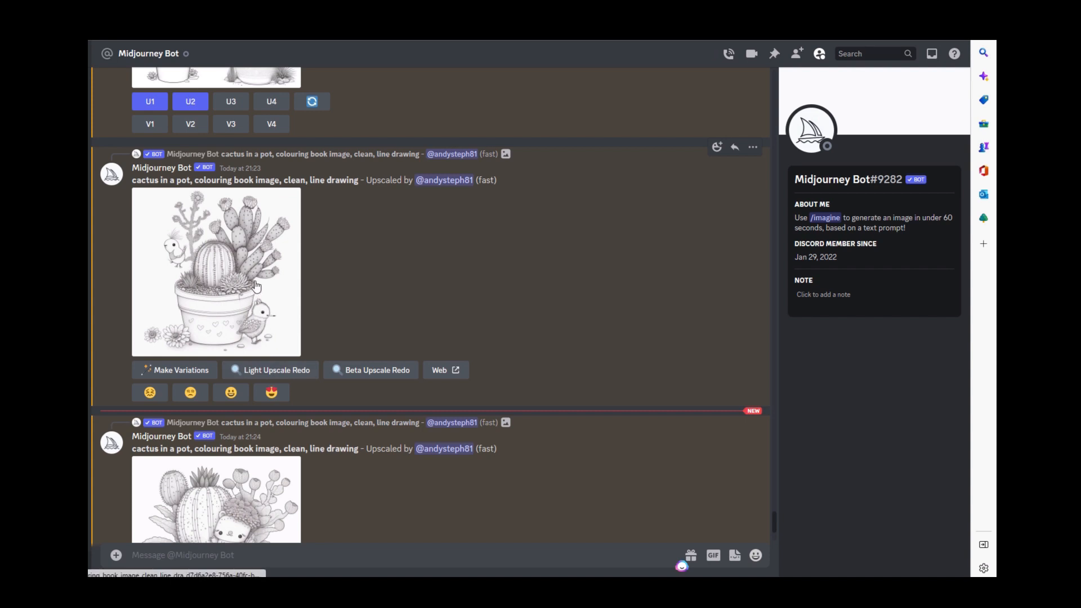
scroll(256, 286, "up", 2)
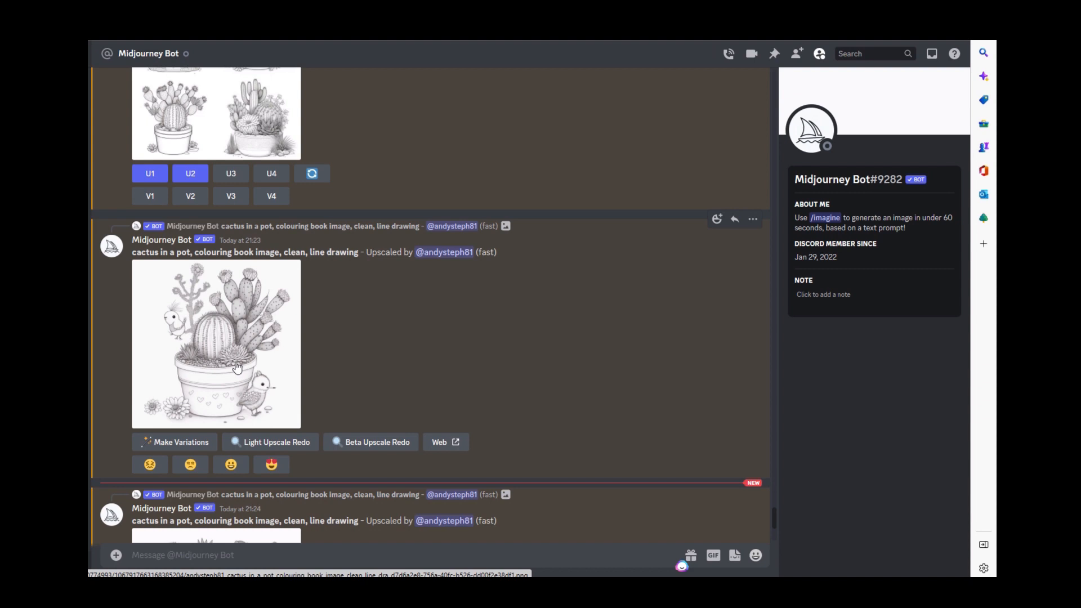
scroll(251, 356, "up", 3)
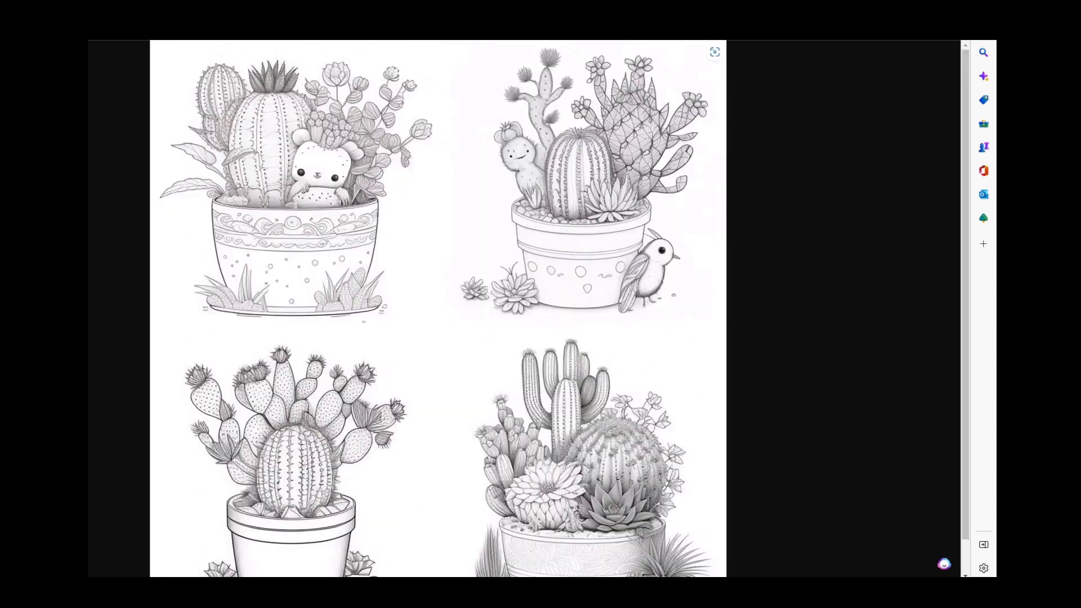
Step: Compare the second cactus drawing in the original grid at 200% zoom with its newly upscaled version, examining line quality and detail
left_click(549, 171)
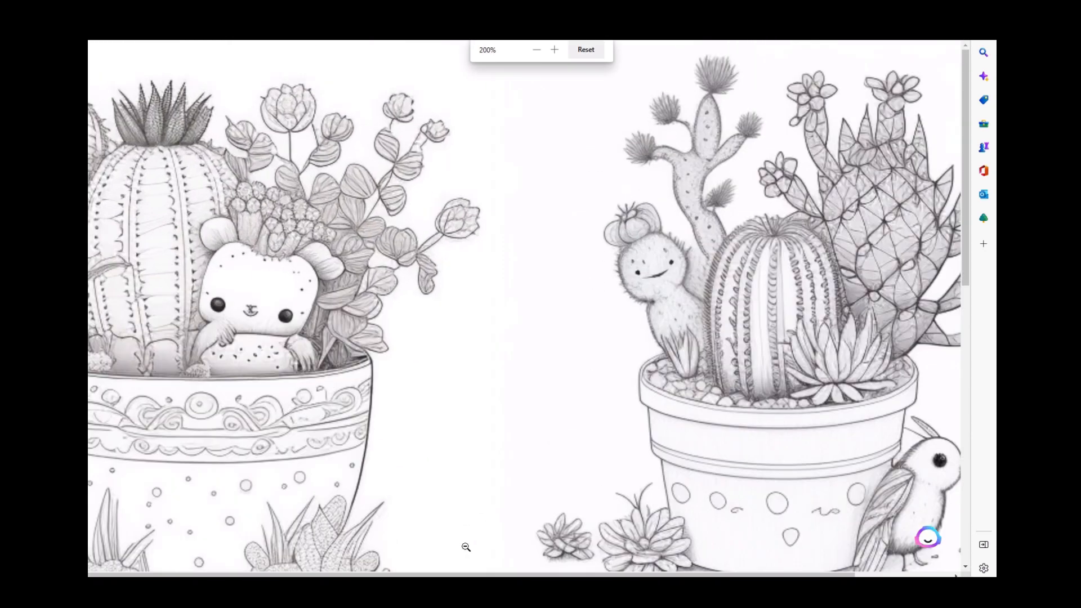
scroll(473, 536, "right", 3)
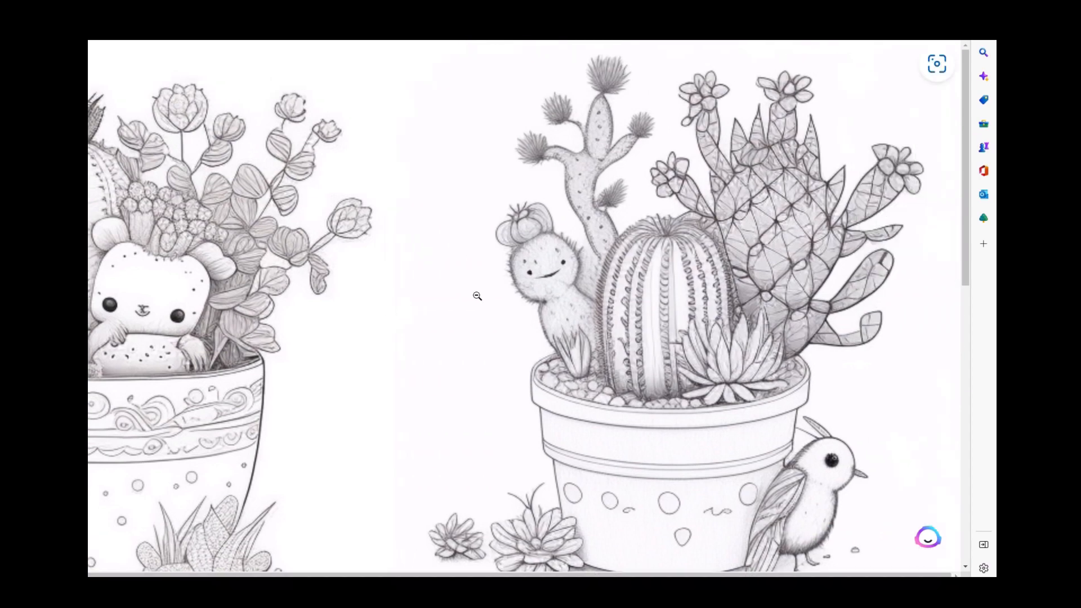
key("ctrl+Tab")
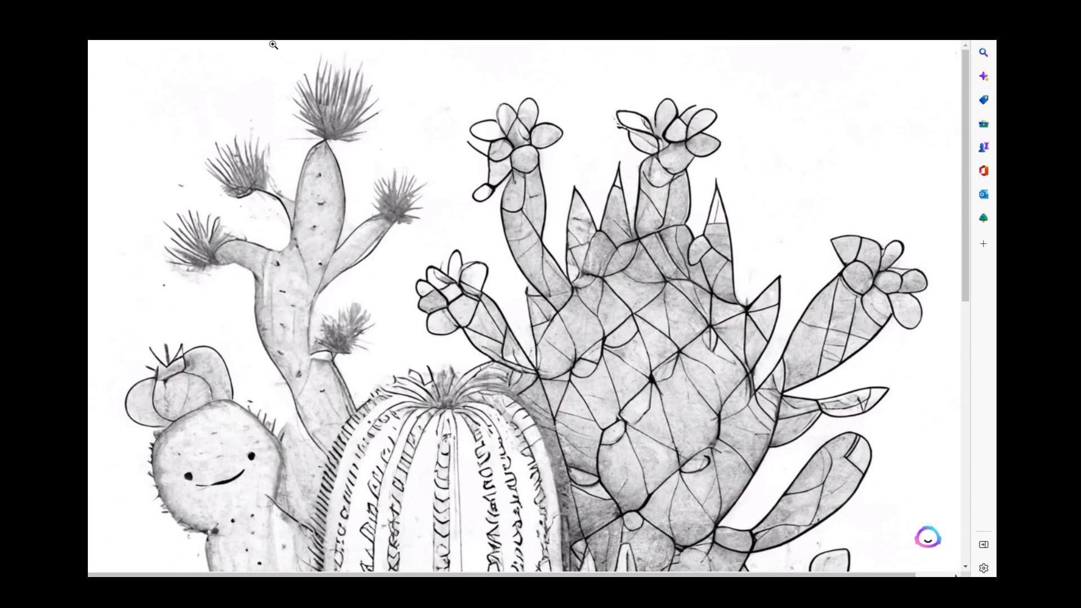
scroll(444, 275, "down", 8)
scroll(444, 275, "up", 4)
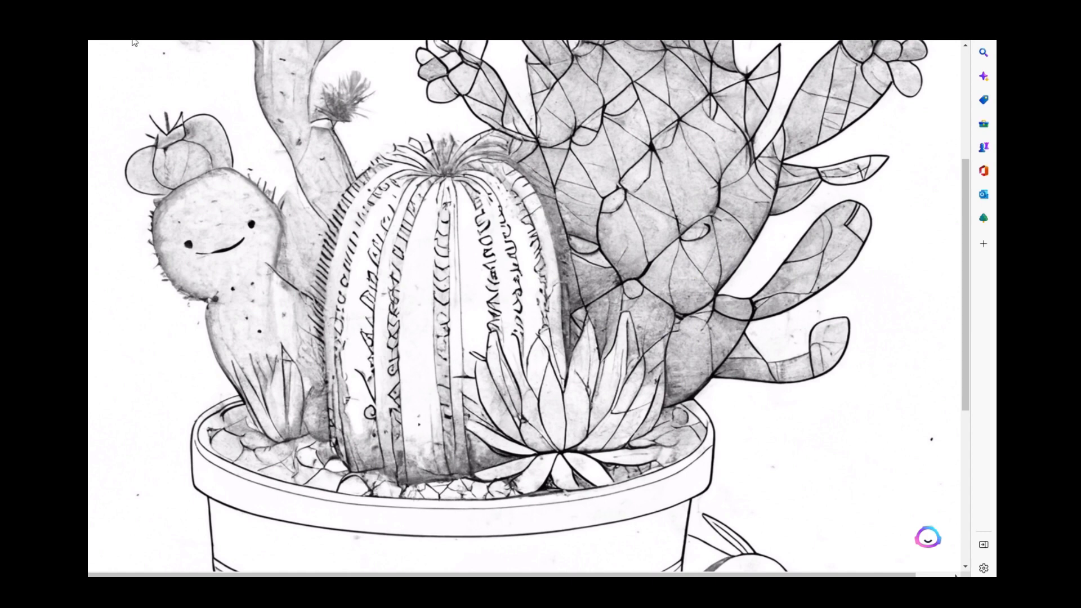
key("ctrl+shift+Tab")
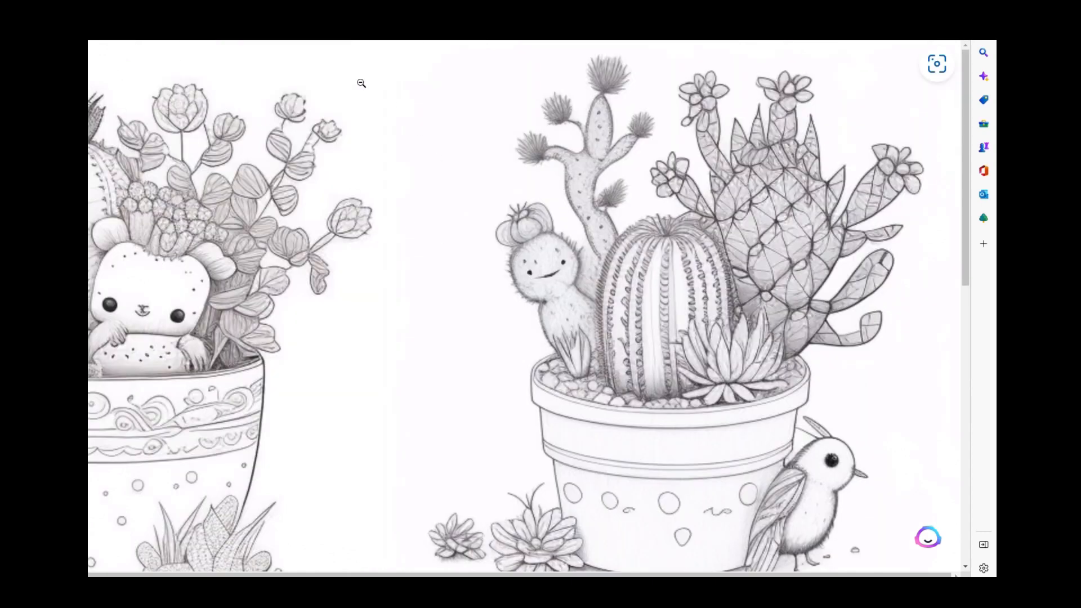
key("ctrl+Tab")
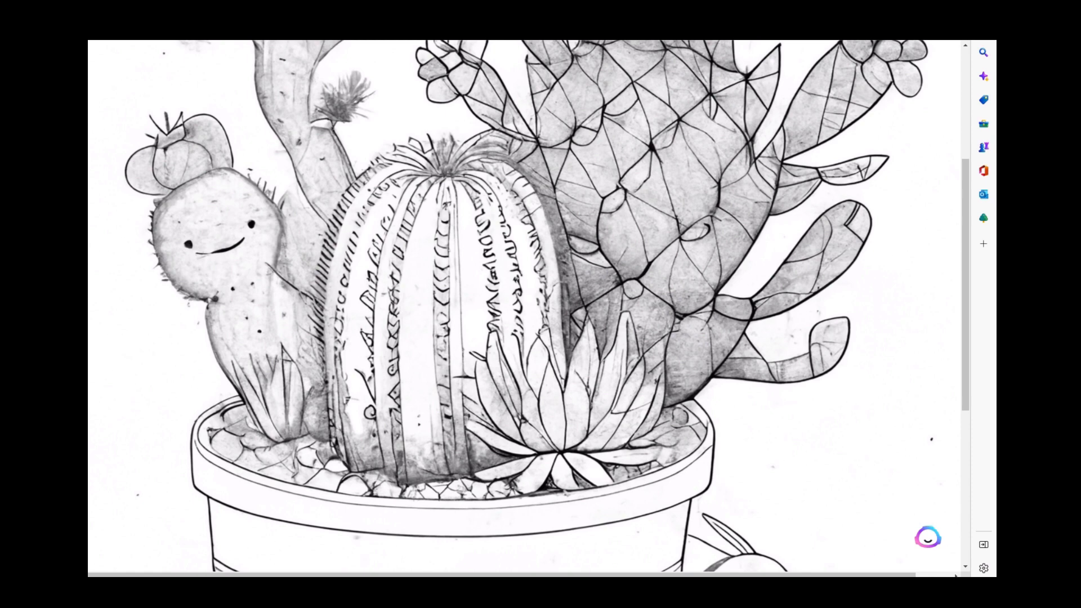
key("ctrl+shift+Tab")
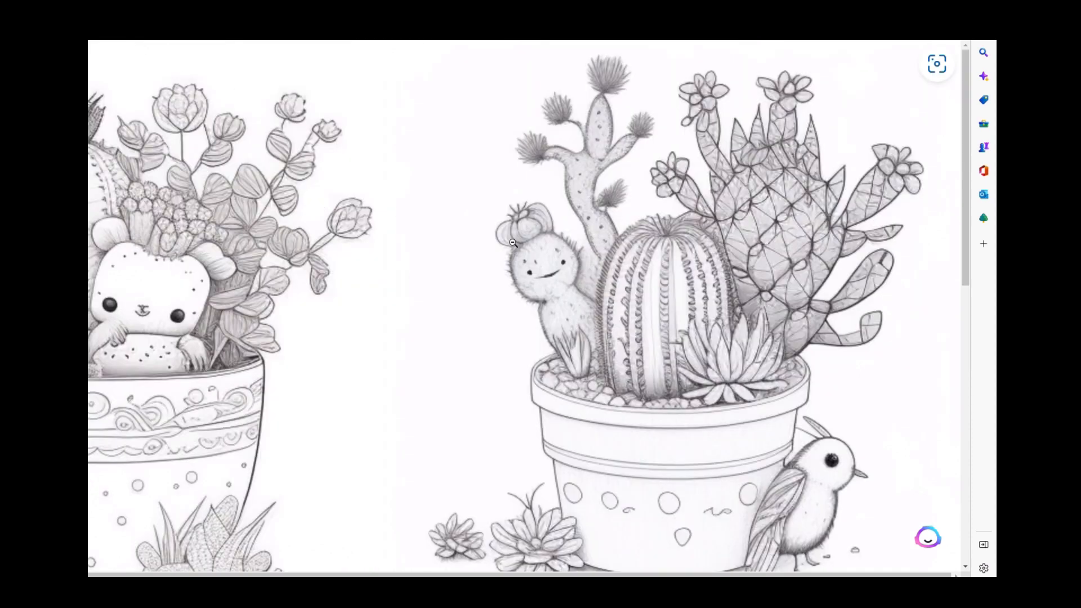
Step: Return to the Midjourney Bot chat and generate variations of the first and second images in the original cactus grid
key("ctrl+minus")
key("ctrl+Tab")
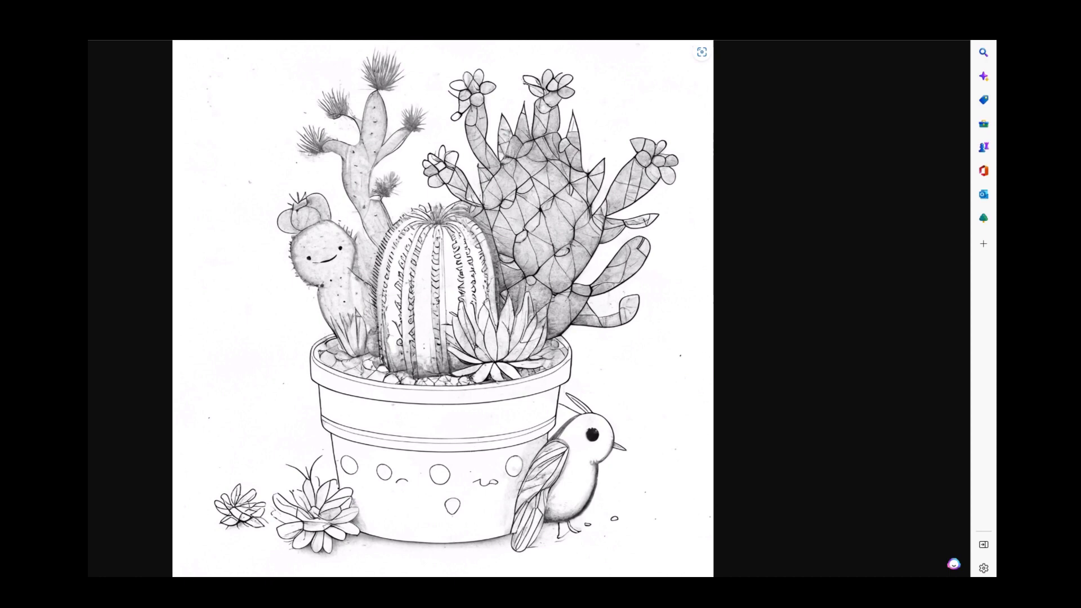
key("Escape")
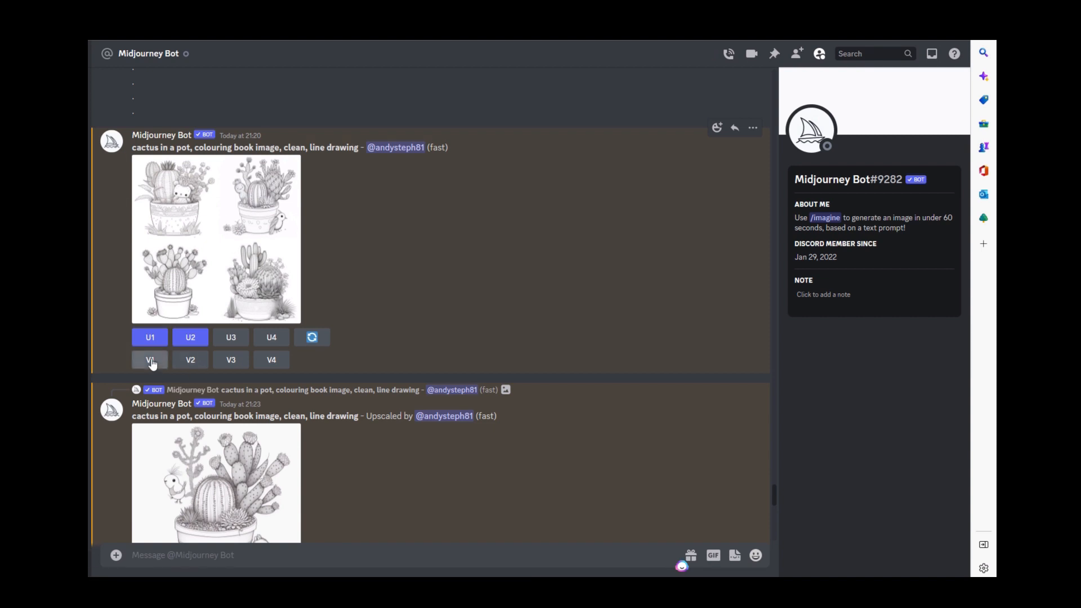
left_click(150, 360)
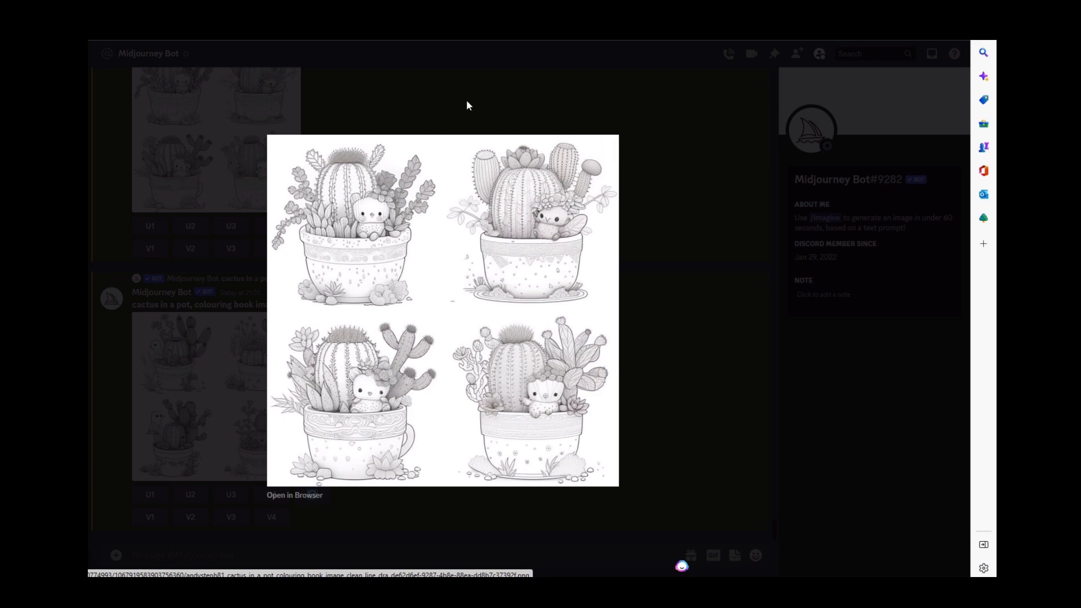
Step: Upscale the third and fourth images of the first new cactus variation grid
left_click(466, 105)
key("ctrl+0")
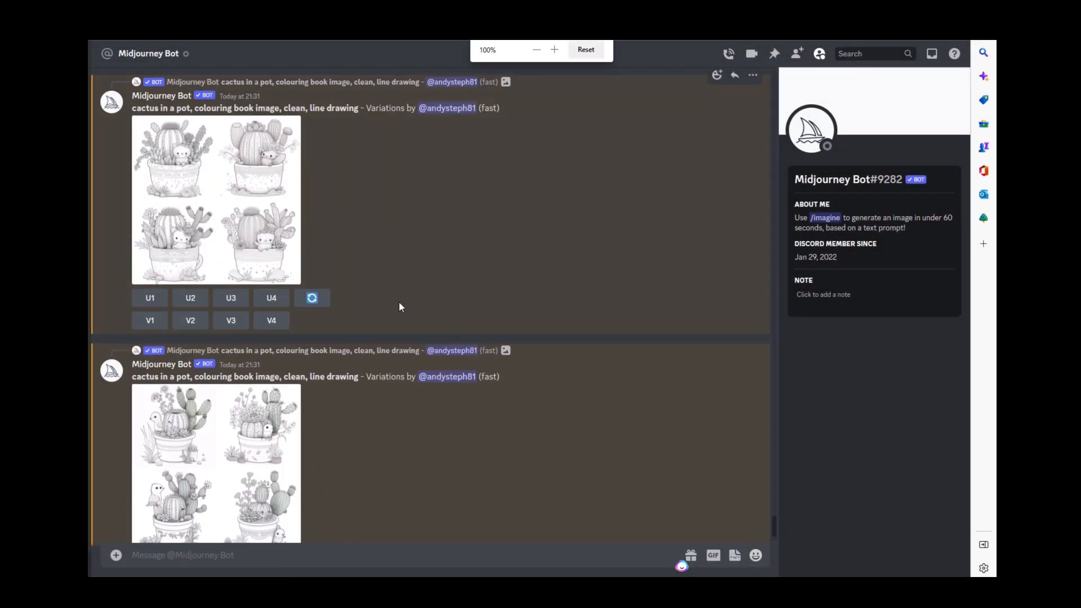
left_click(240, 302)
left_click(272, 300)
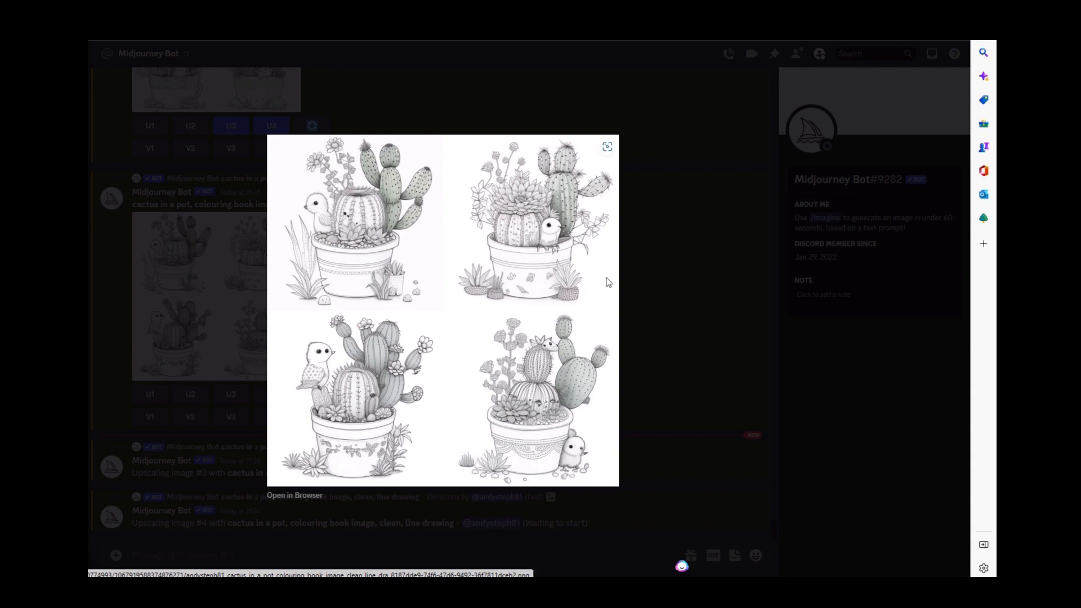
Step: Inspect the second variation grid and both newly upscaled cactus drawings at larger size
left_click(645, 282)
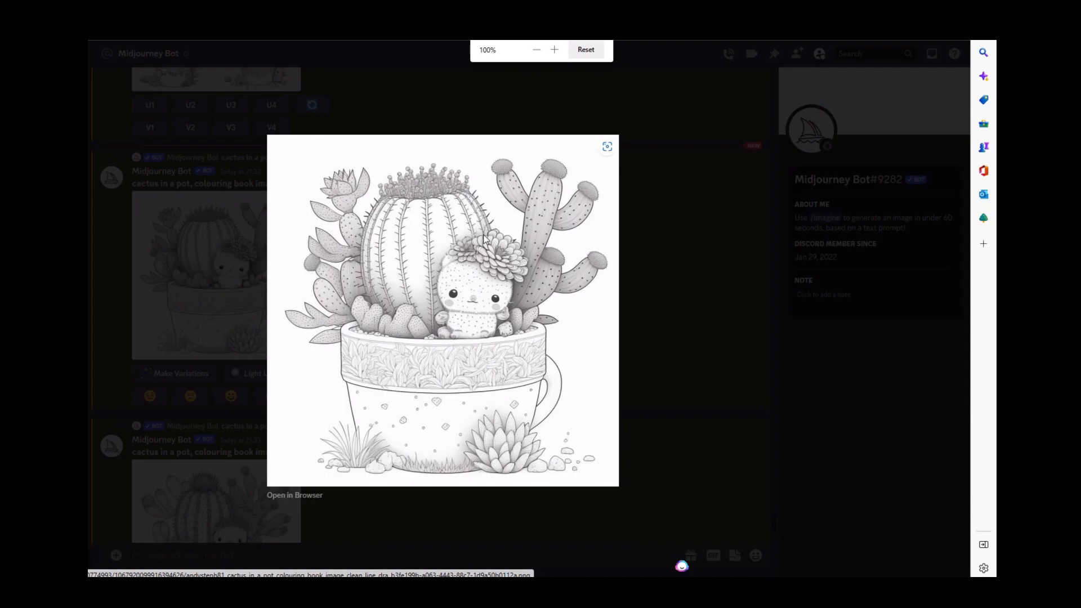
left_click(654, 264)
scroll(262, 340, "down", 3)
left_click(238, 376)
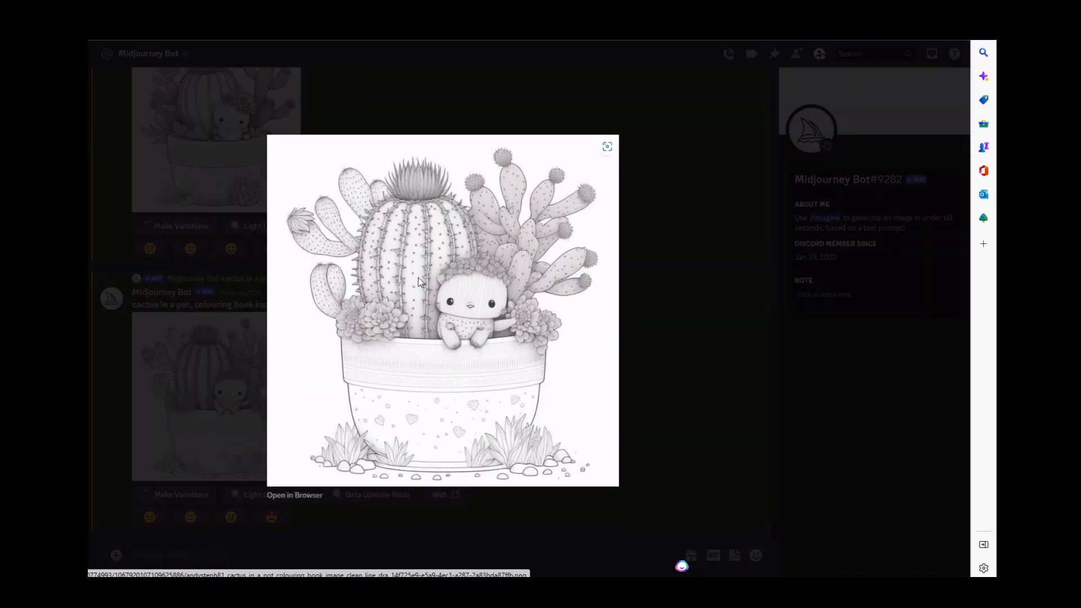
left_click(660, 302)
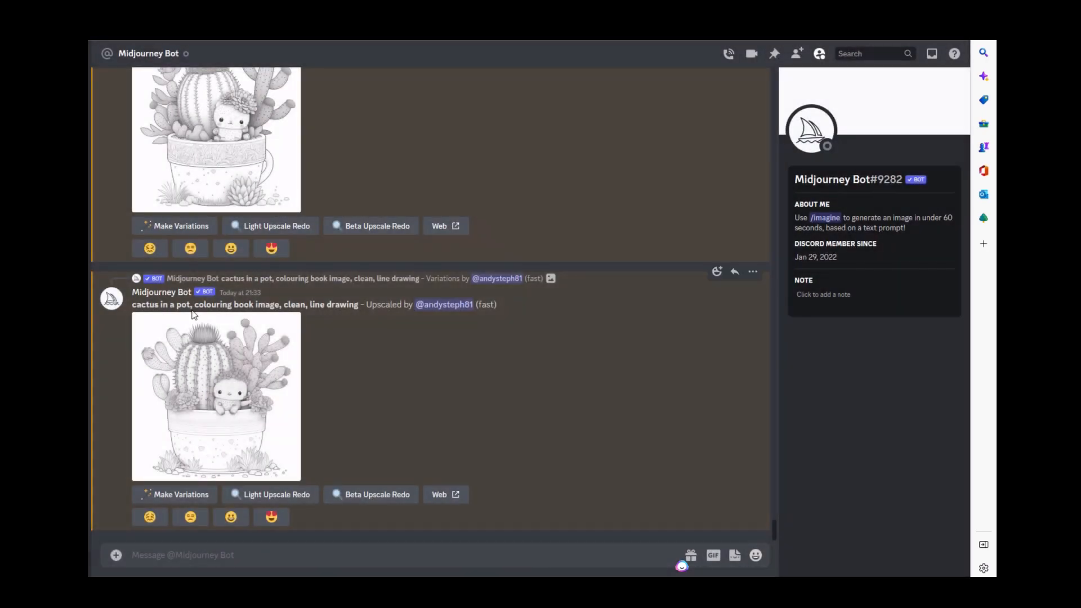
Step: Make variations of the upscaled cactus drawing whose pot has a cup handle
scroll(239, 152, "up", 3)
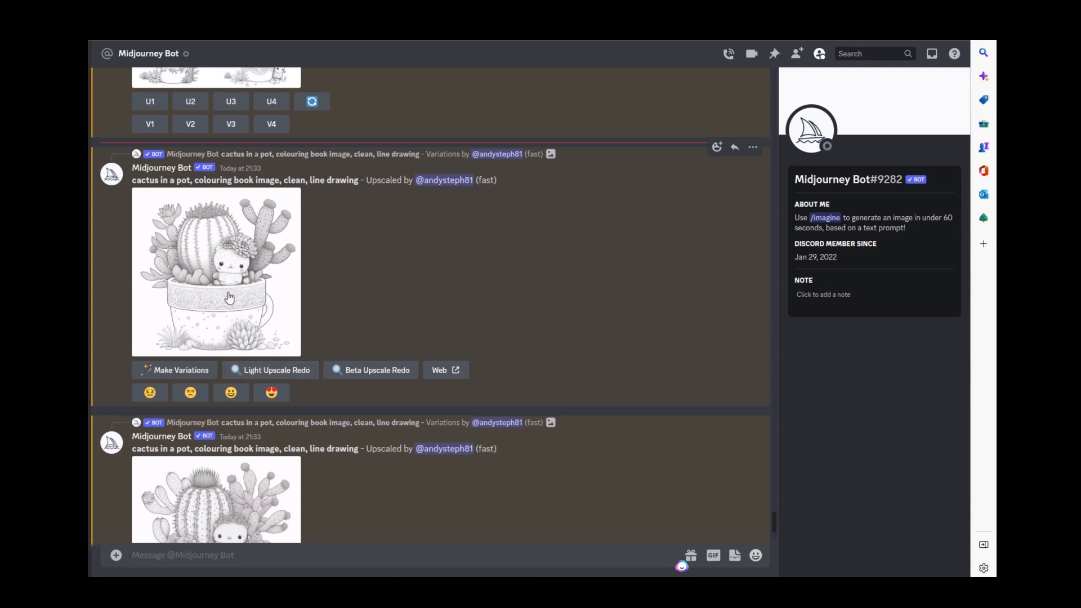
left_click(178, 376)
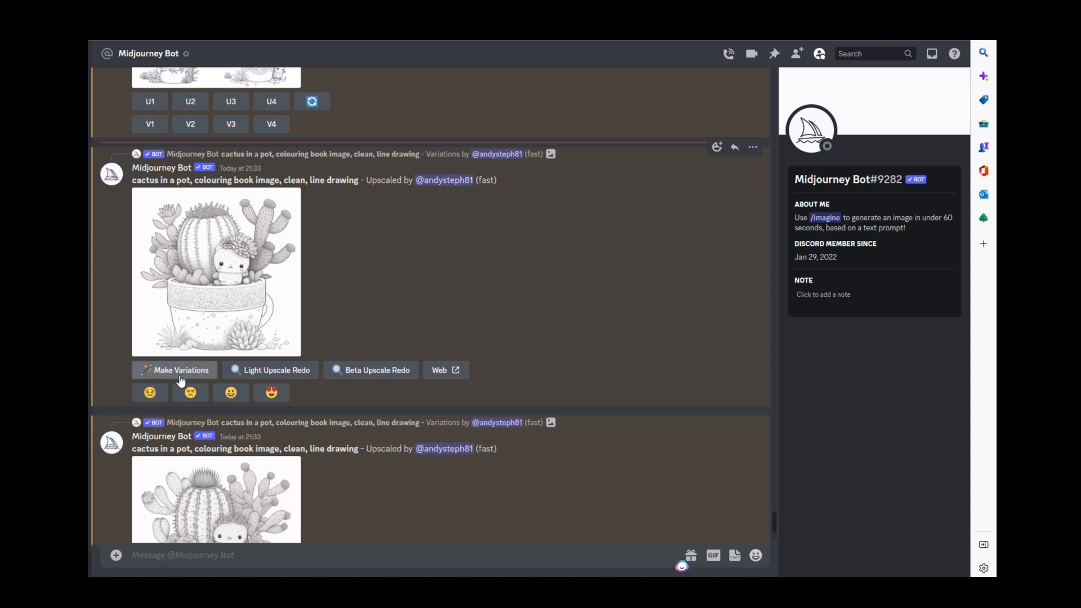
Step: Browse the Midjourney profile gallery and view the light-upscaled cactus image with the bird at larger size
scroll(393, 360, "down", 2)
scroll(393, 360, "up", 1)
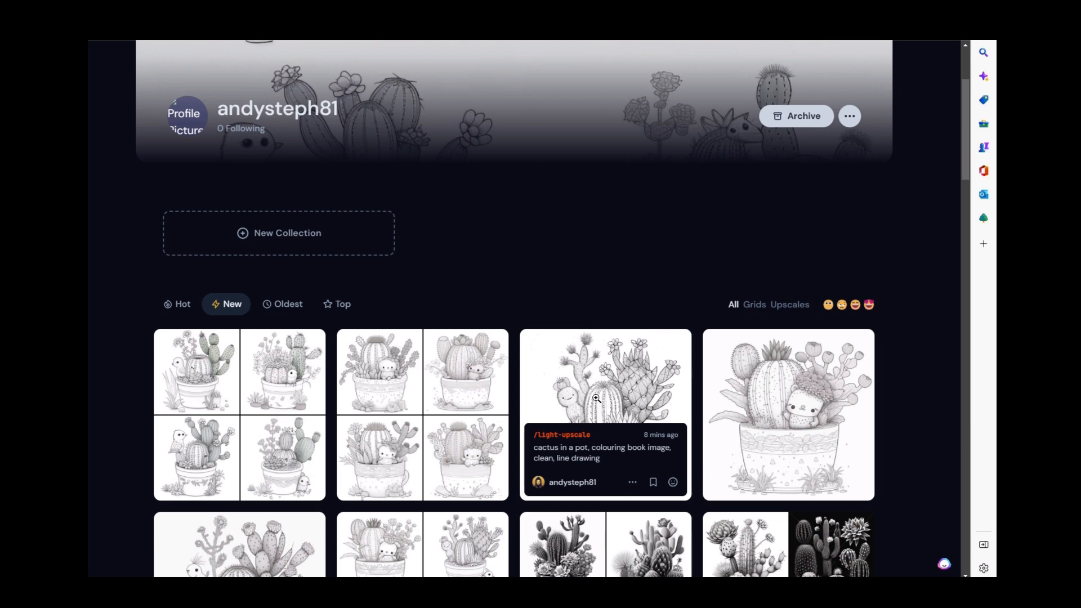
left_click(611, 425)
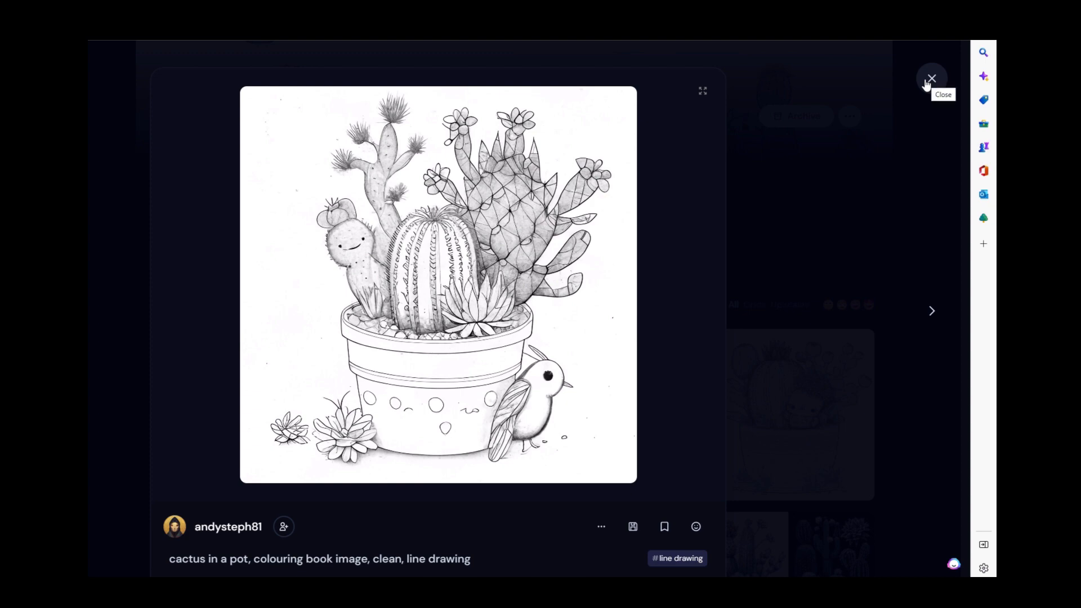
left_click(931, 79)
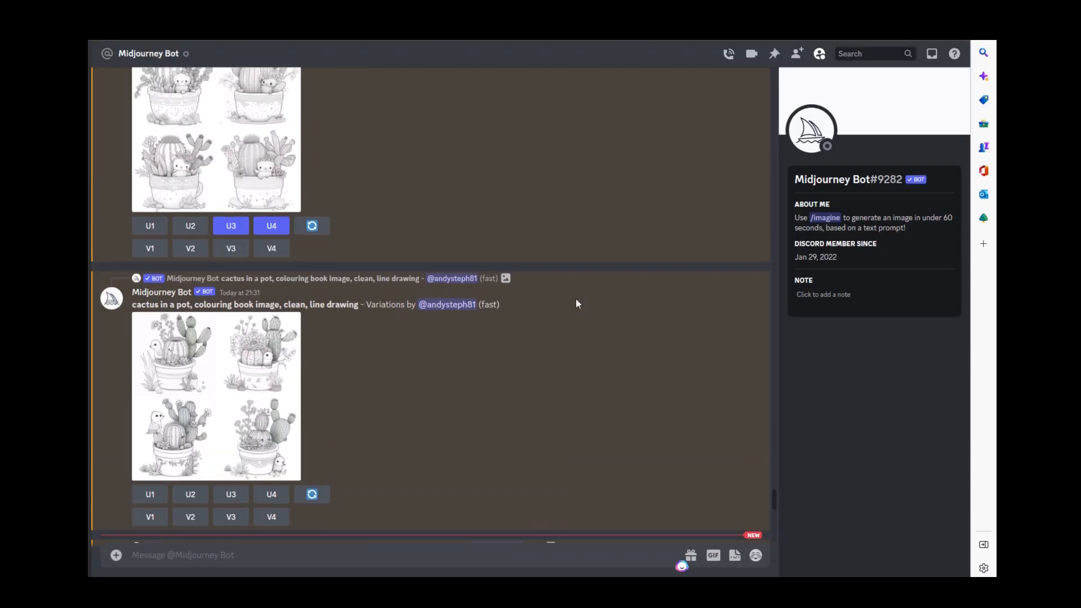
Step: Go back through the Midjourney Bot chat and review the original four-image cactus grid at larger size
scroll(576, 304, "up", 5)
scroll(576, 304, "up", 10)
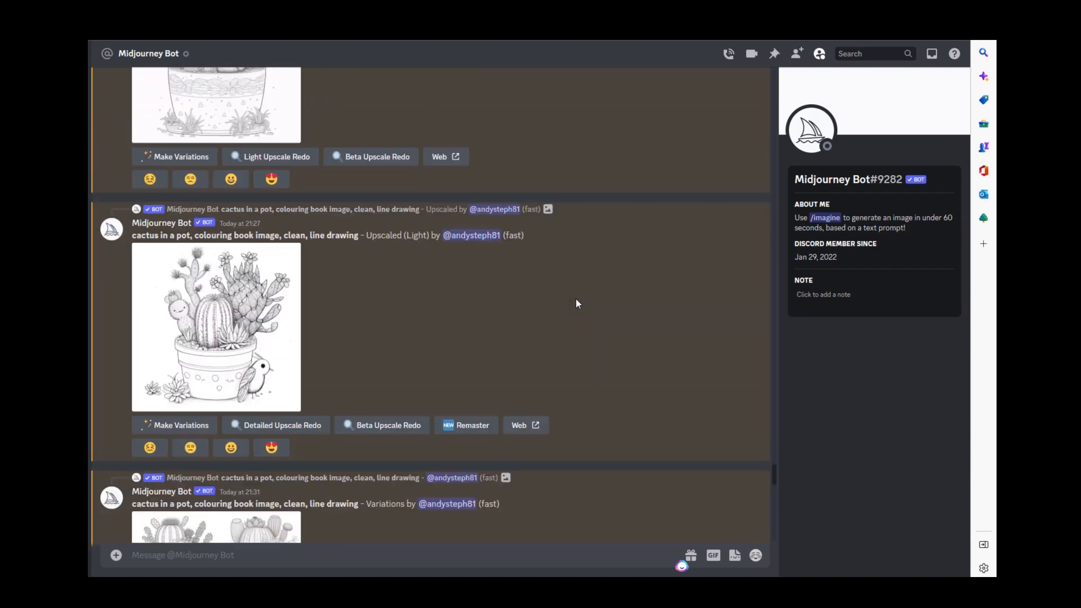
scroll(574, 303, "up", 2)
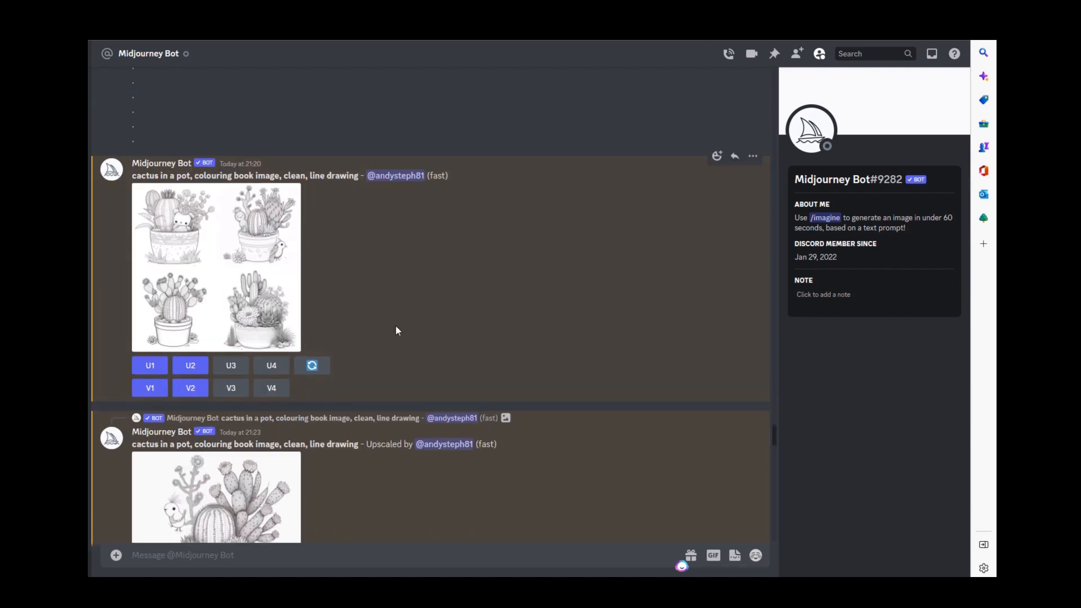
left_click(290, 338)
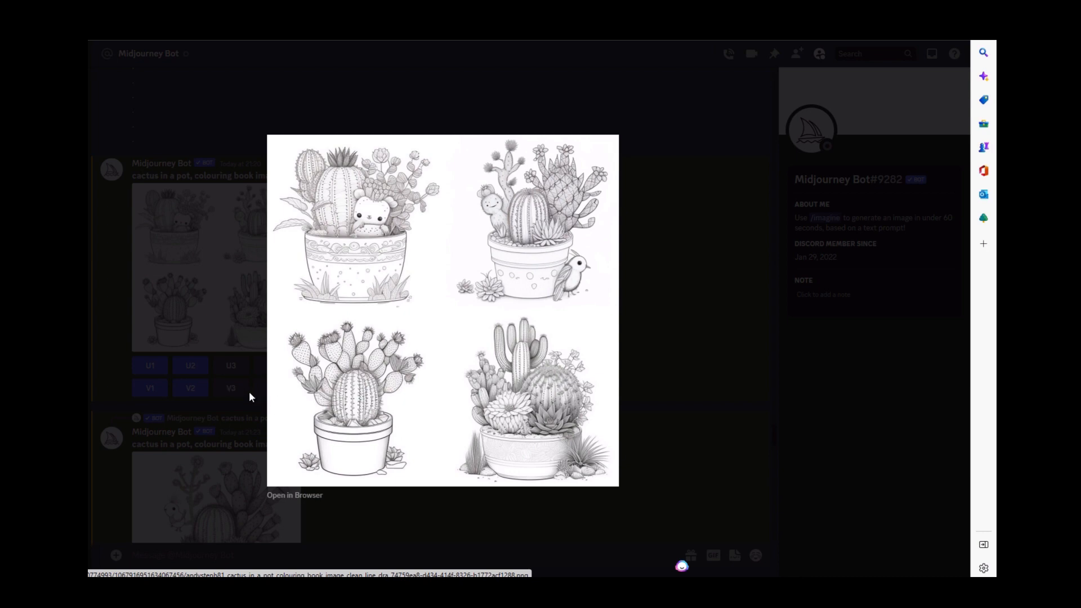
left_click(695, 365)
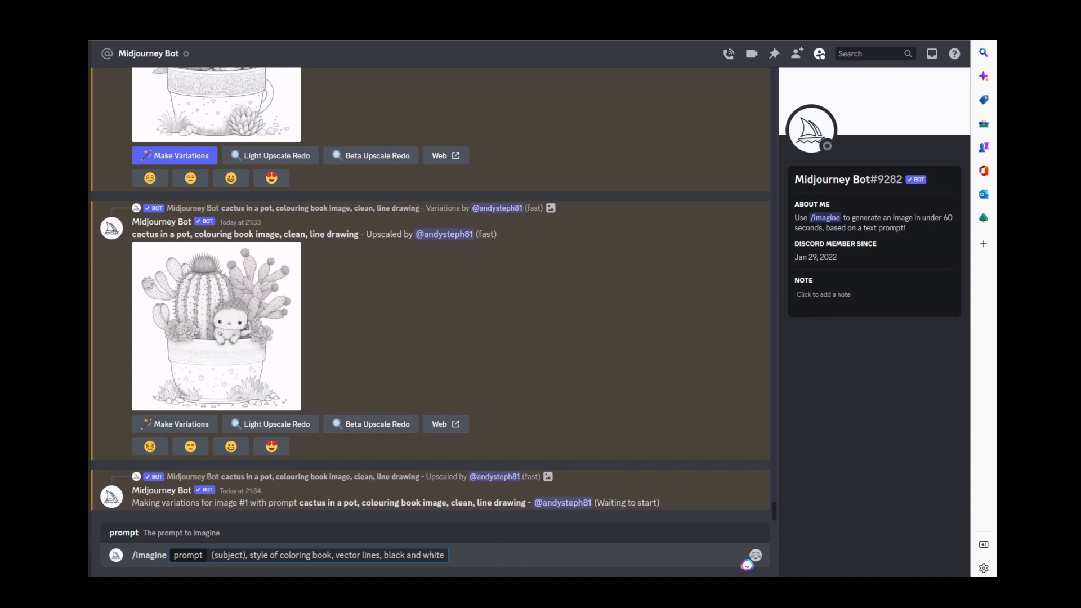
Step: Replace the subject placeholder in the /imagine prompt to submit "cactus in pot, style of coloring book, vector lines, black and white", and inspect the generated grid
double_click(220, 554)
key("BackSpace")
key("BackSpace")
type("cac")
type("tus in ")
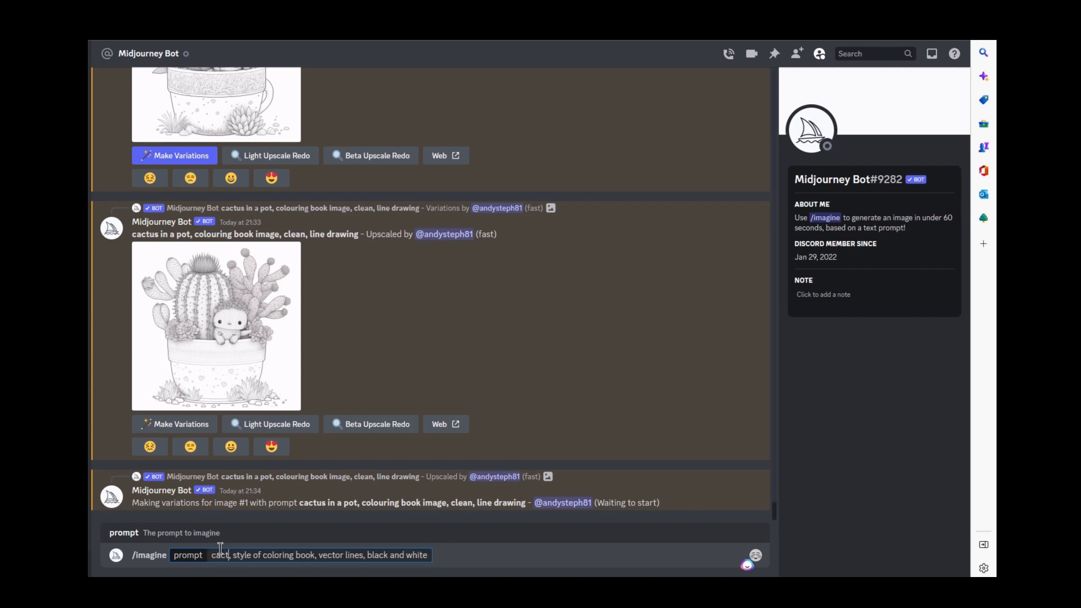
type("pot")
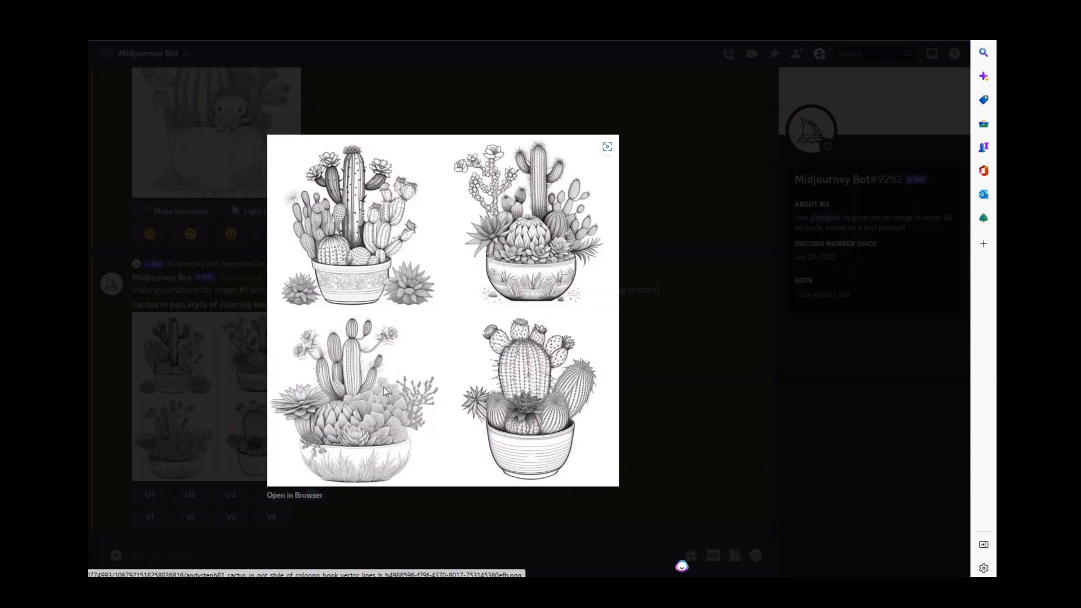
left_click(653, 350)
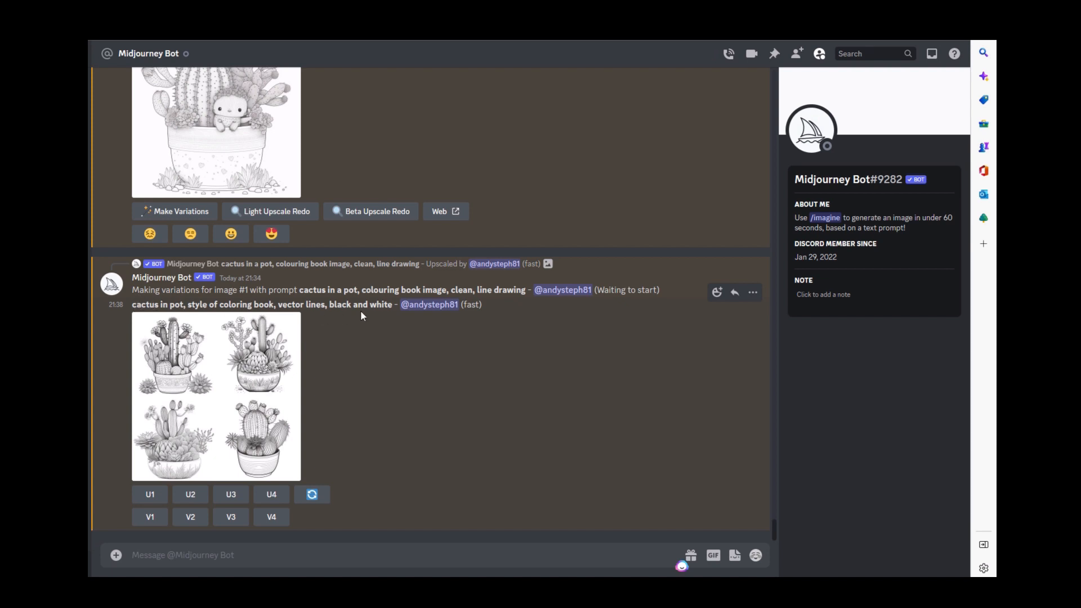
Step: Reuse the prompt "cactus in pot, style of coloring book, vector lines, black and white" for another generation and inspect the new grid
left_click_drag(394, 304, 135, 308)
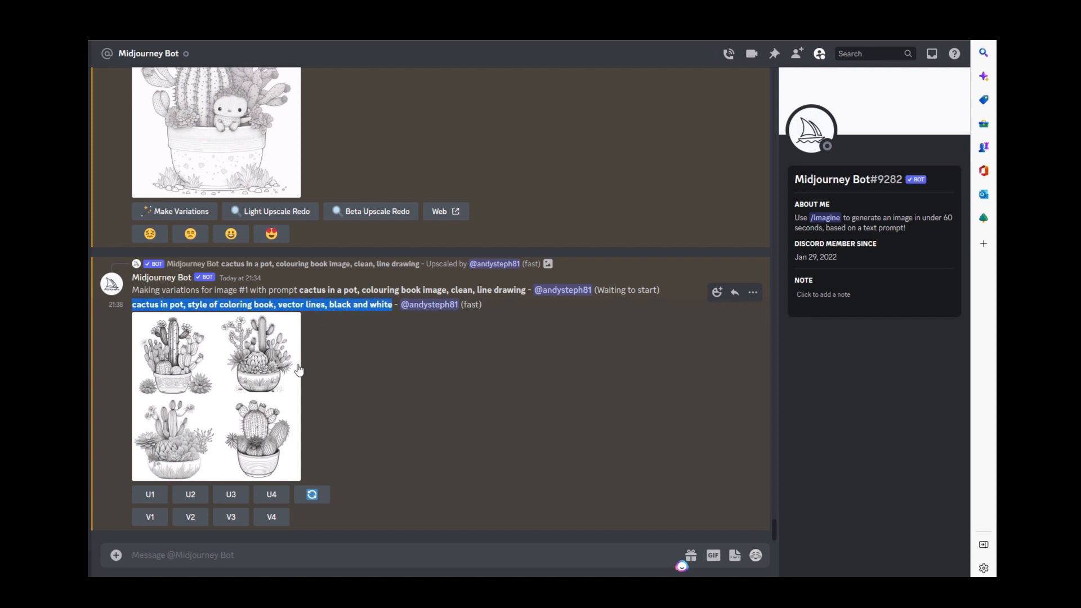
left_click(274, 554)
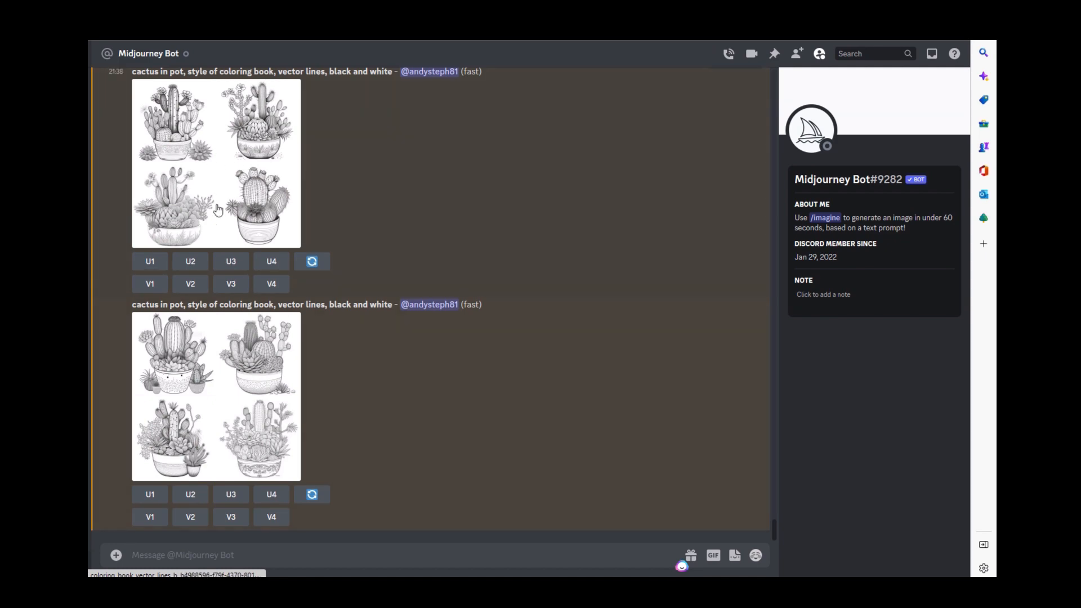
left_click(207, 384)
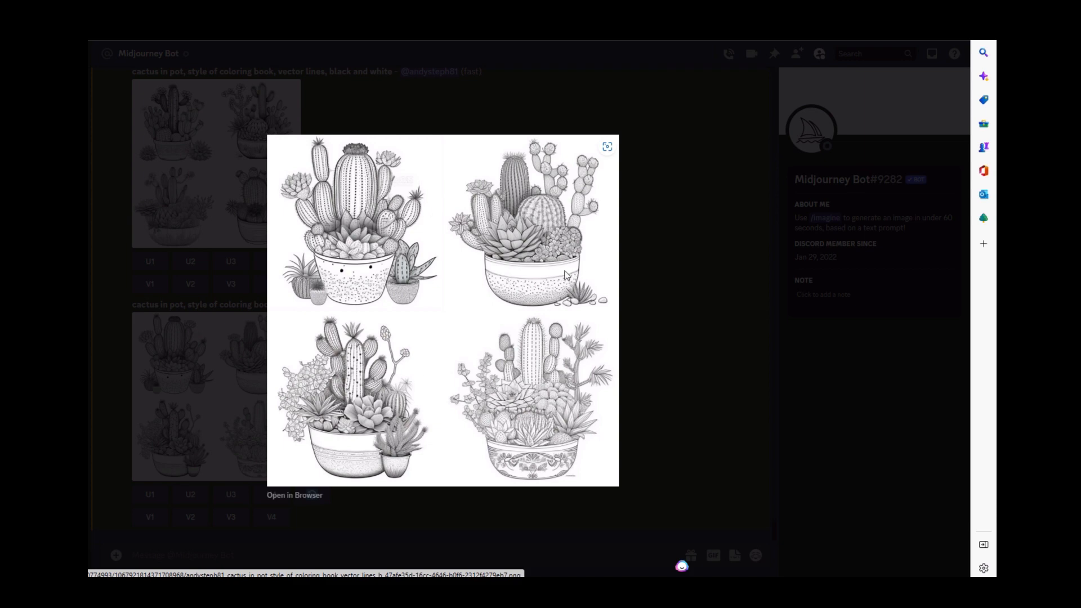
left_click(661, 234)
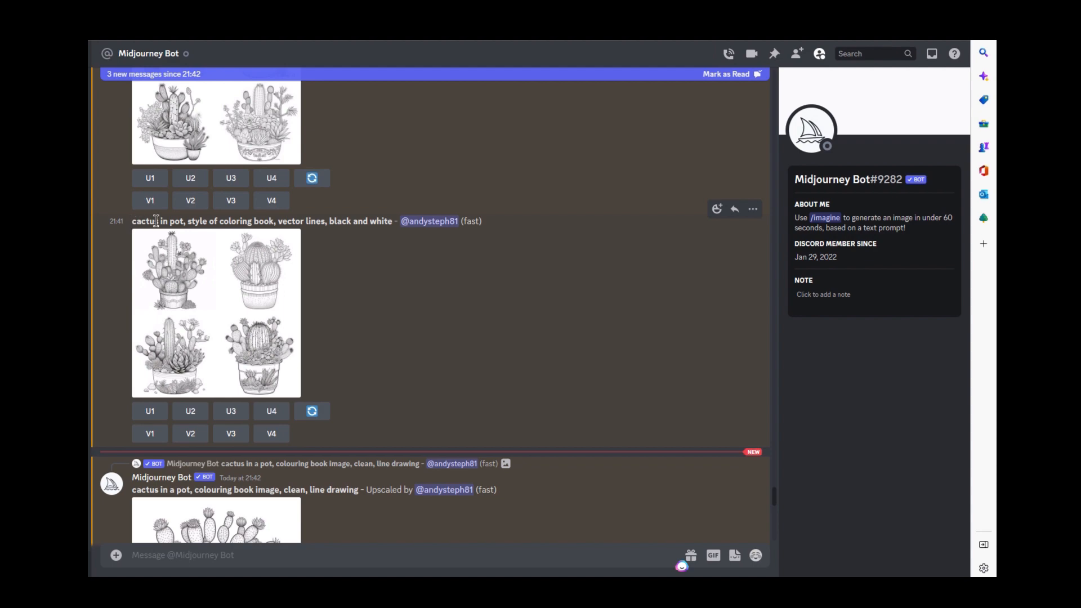
Step: Review the latest upscaled cactus images in the chat and view the toy robot coloring grid at larger size
scroll(369, 293, "down", 4)
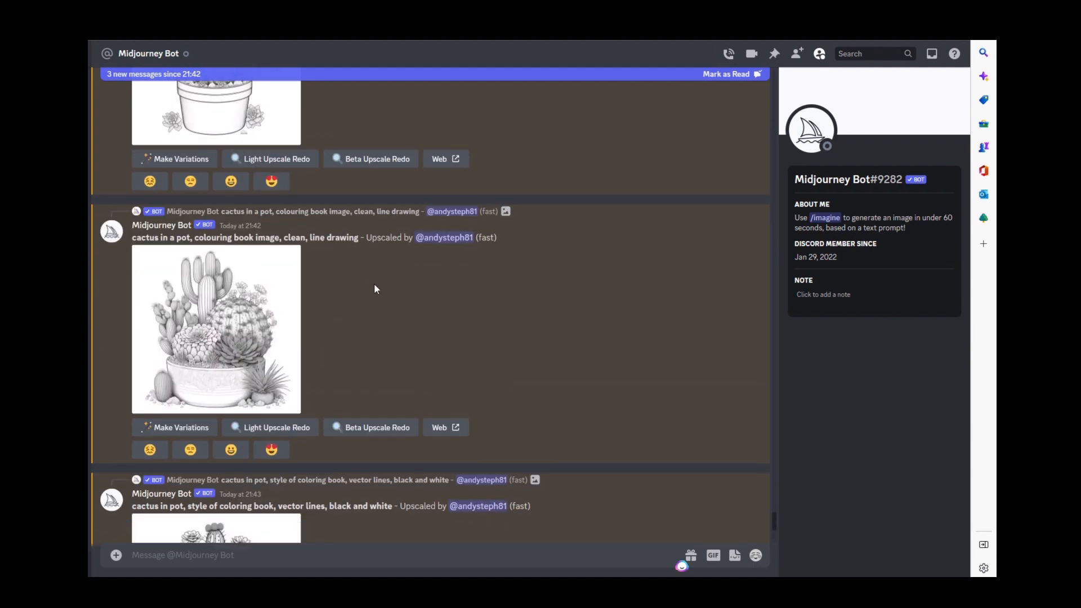
scroll(369, 293, "down", 8)
left_click(217, 378)
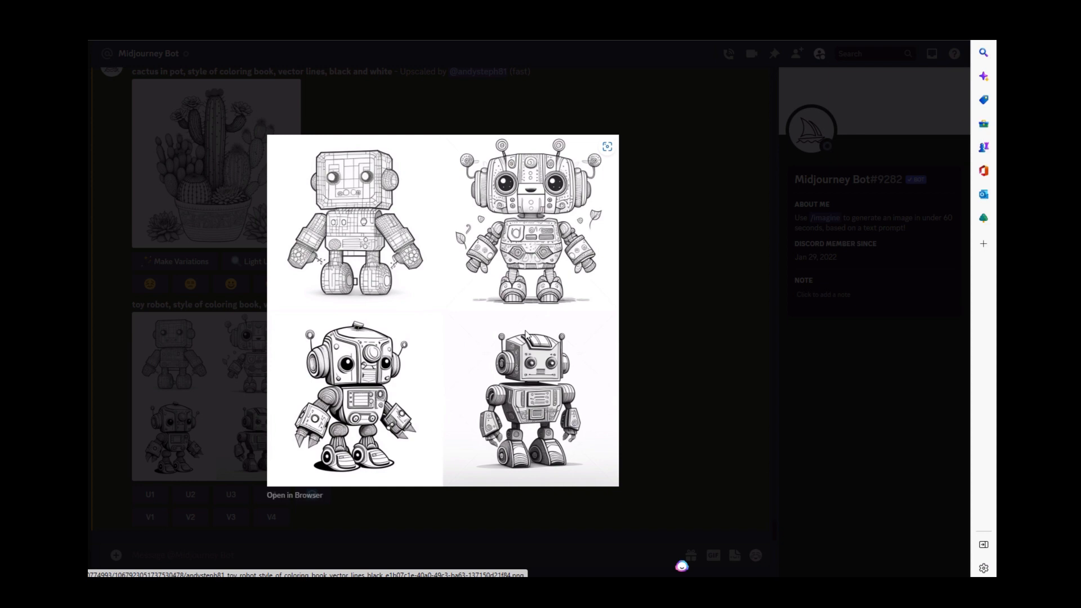
left_click(669, 249)
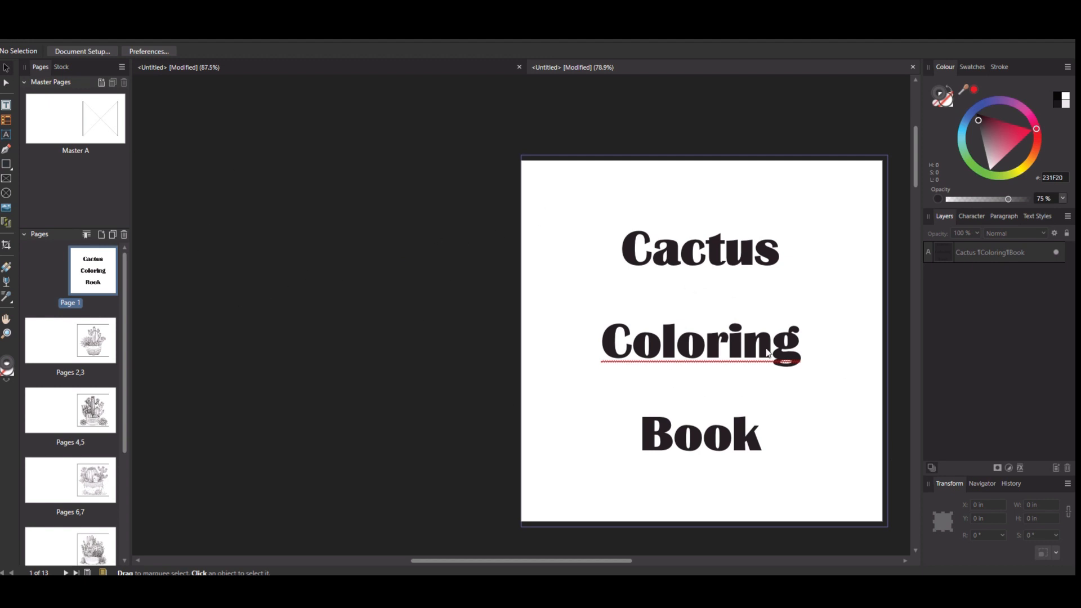
Step: Switch to Affinity Publisher and review the cactus coloring book's spreads from pages 2,3 through pages 12,13
left_click(74, 330)
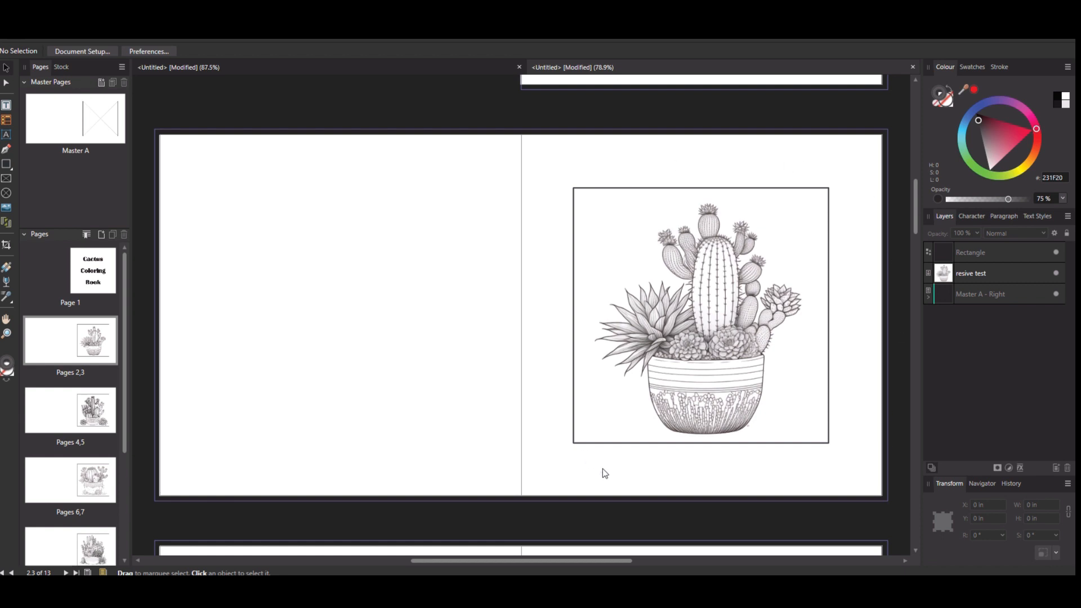
left_click(89, 420)
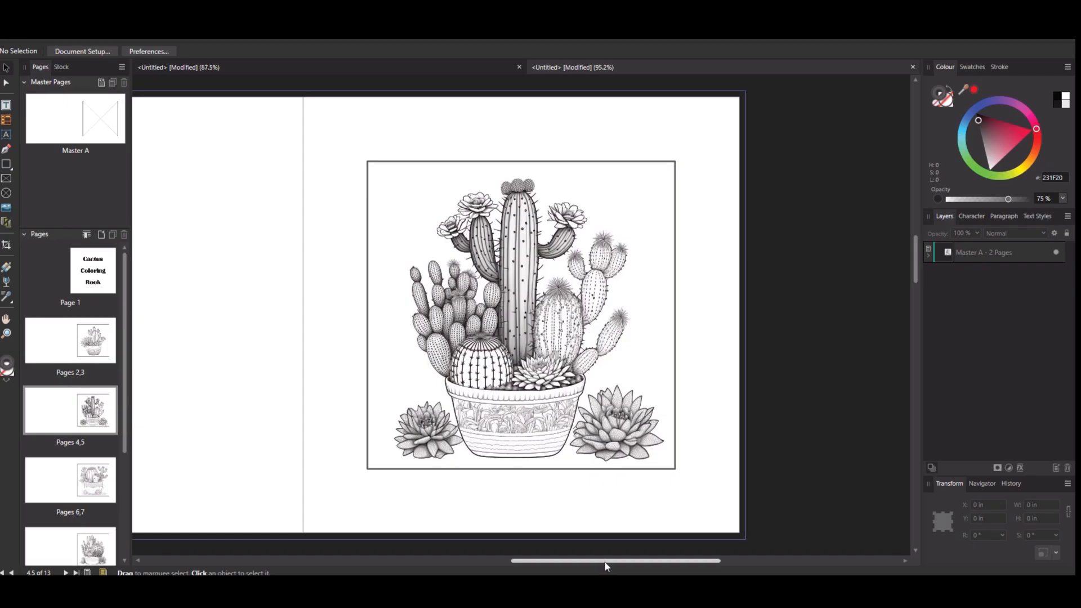
left_click_drag(605, 561, 510, 561)
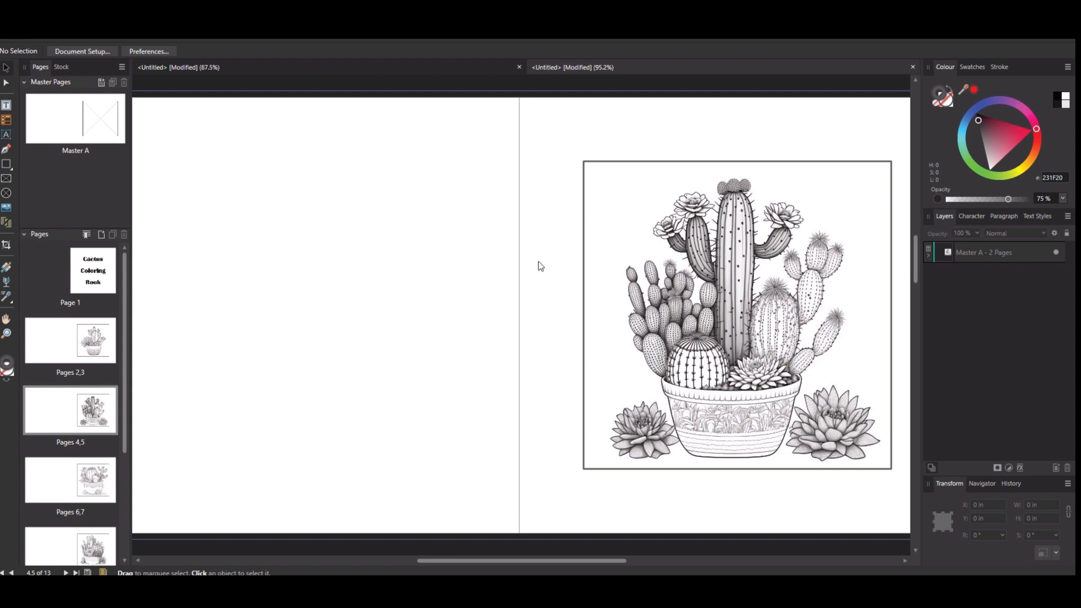
left_click(73, 473)
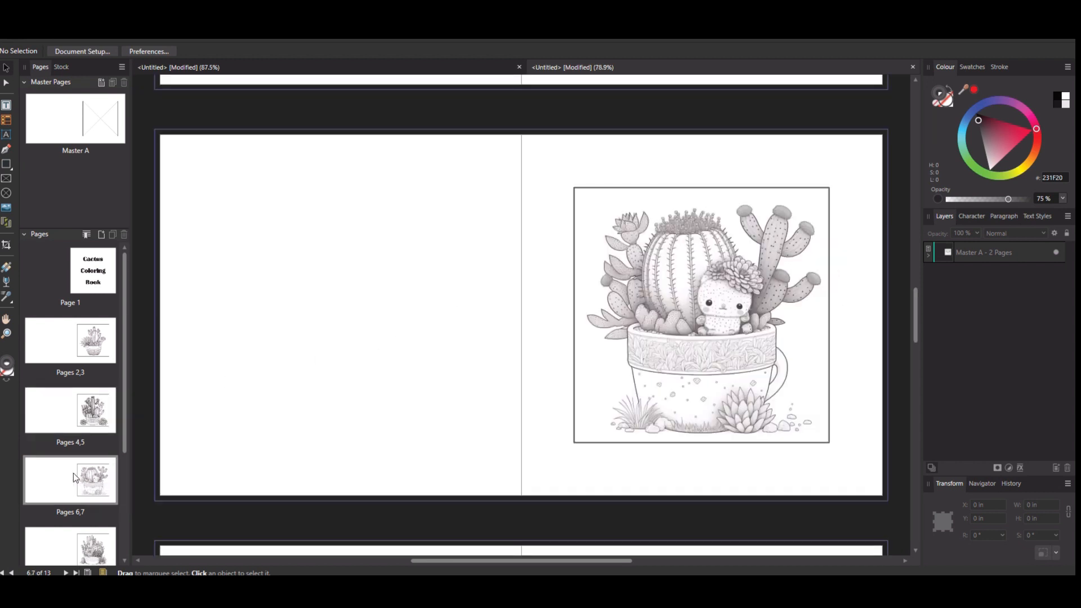
scroll(78, 466, "down", 3)
left_click(80, 452)
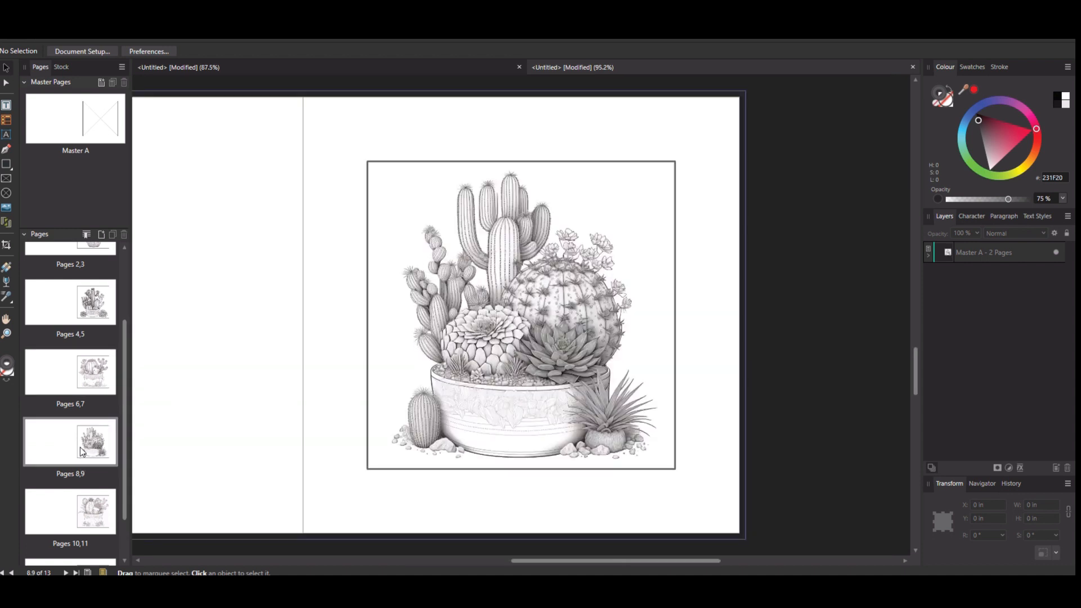
scroll(80, 452, "down", 2)
left_click(80, 451)
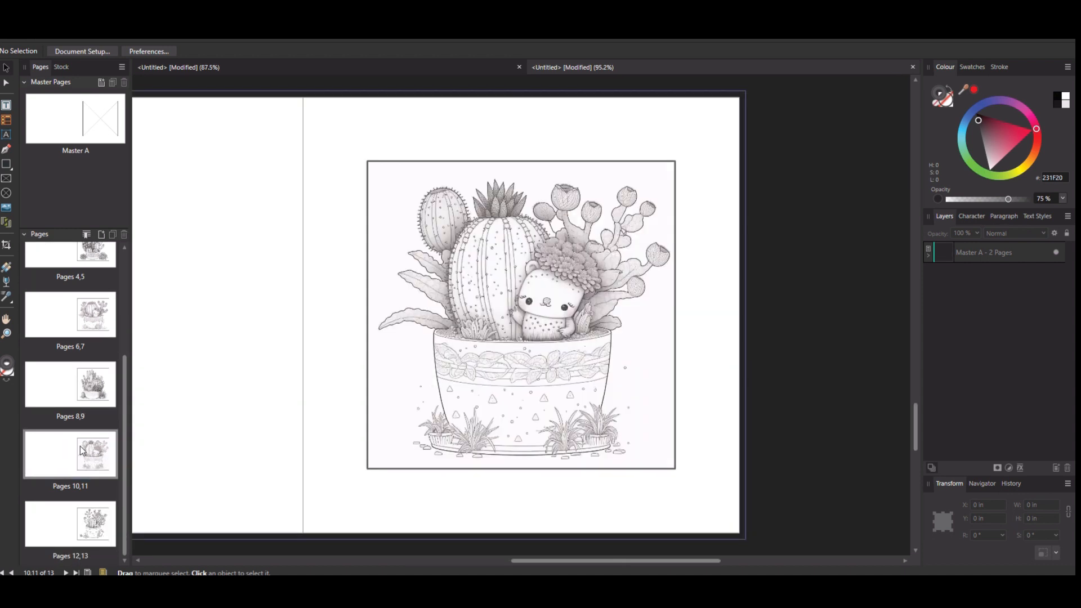
left_click(82, 521)
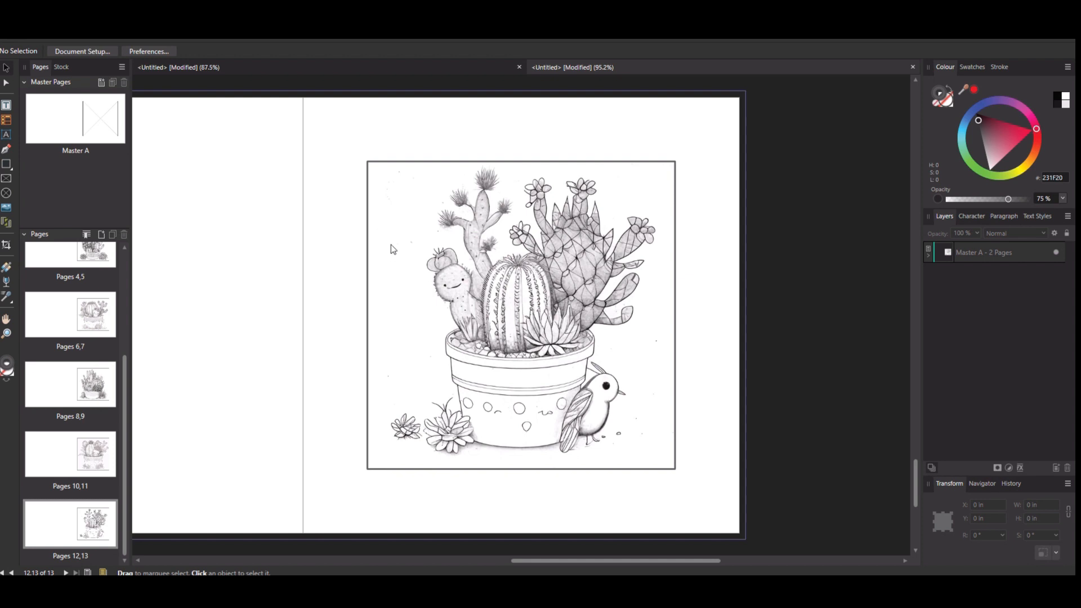
mouse_move(599, 571)
Step: Check the pixel size and DPI of the placed cactus images on pages 12,13 and pages 2,3
left_click_drag(124, 383, 137, 262)
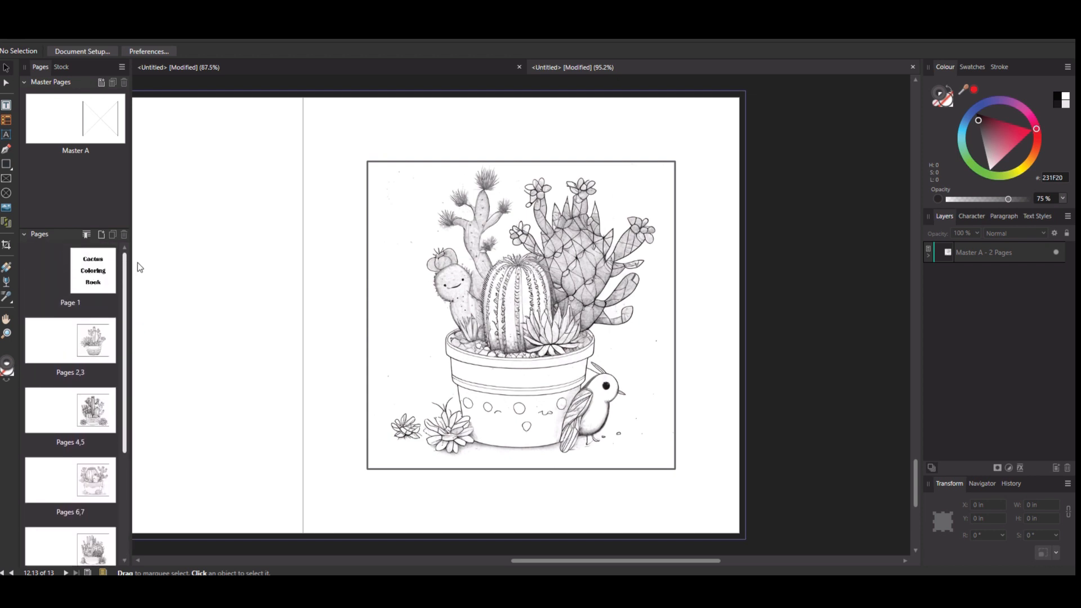
left_click(506, 295)
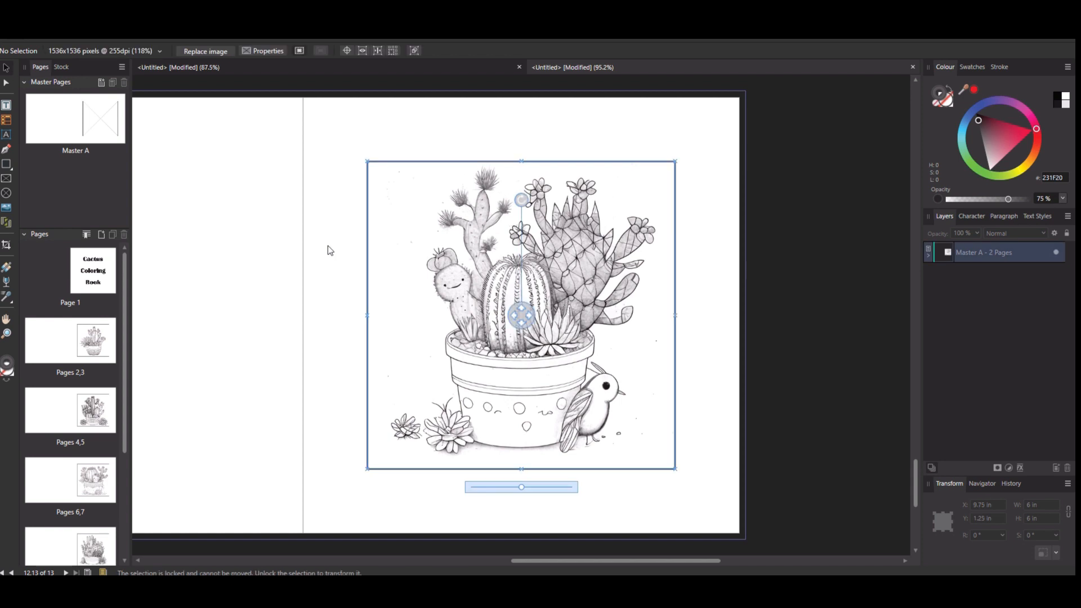
left_click(102, 346)
left_click(487, 354)
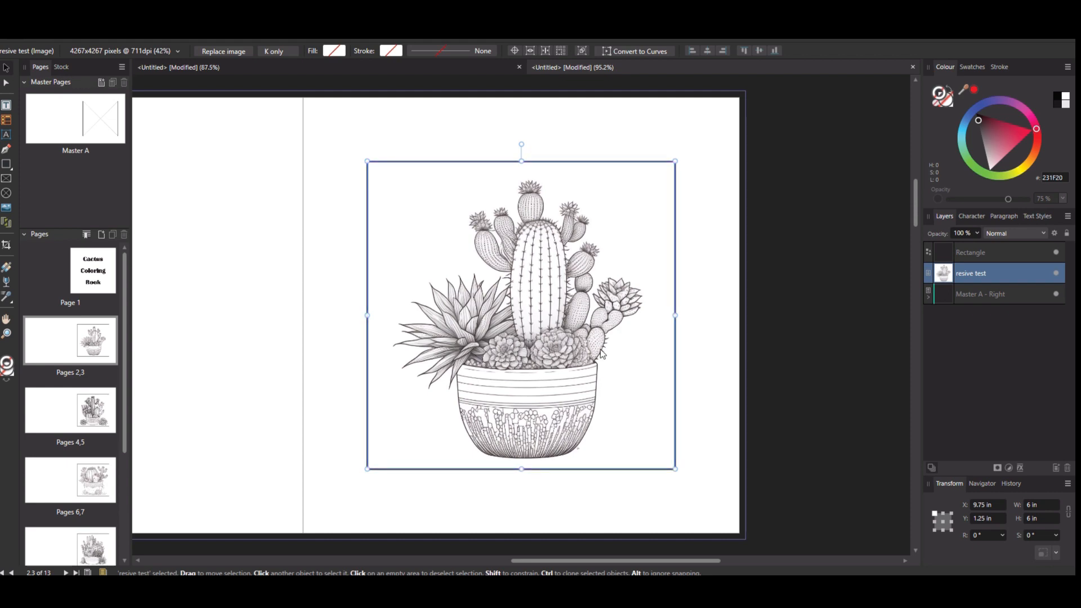
Step: Examine the line quality of the cactus image on pages 2,3 at very high magnification, then clear the selection
scroll(601, 396, "up", 15)
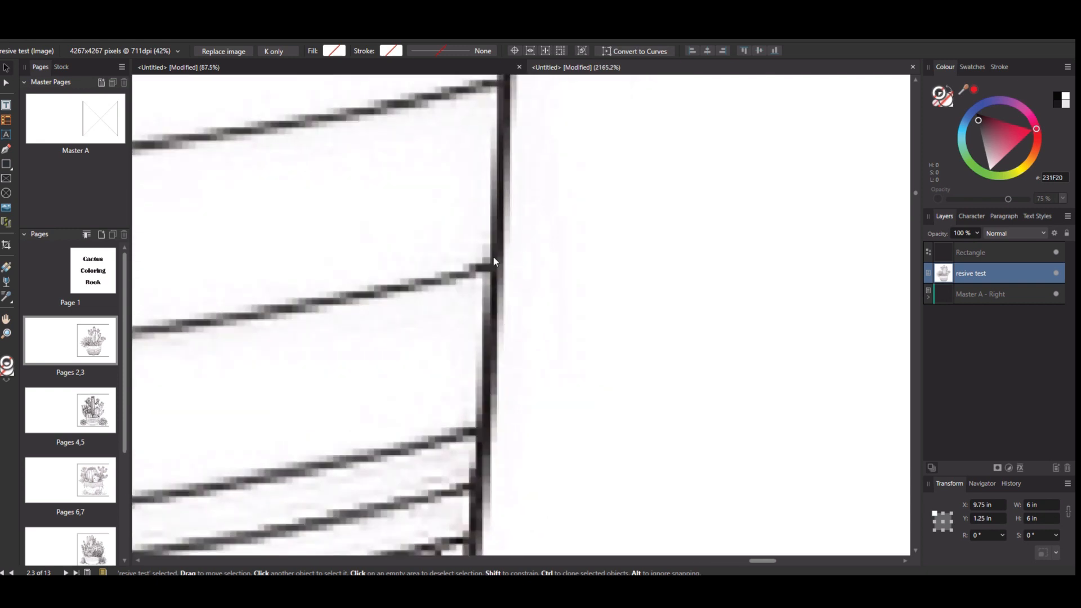
scroll(493, 258, "down", 14)
scroll(529, 294, "down", 1)
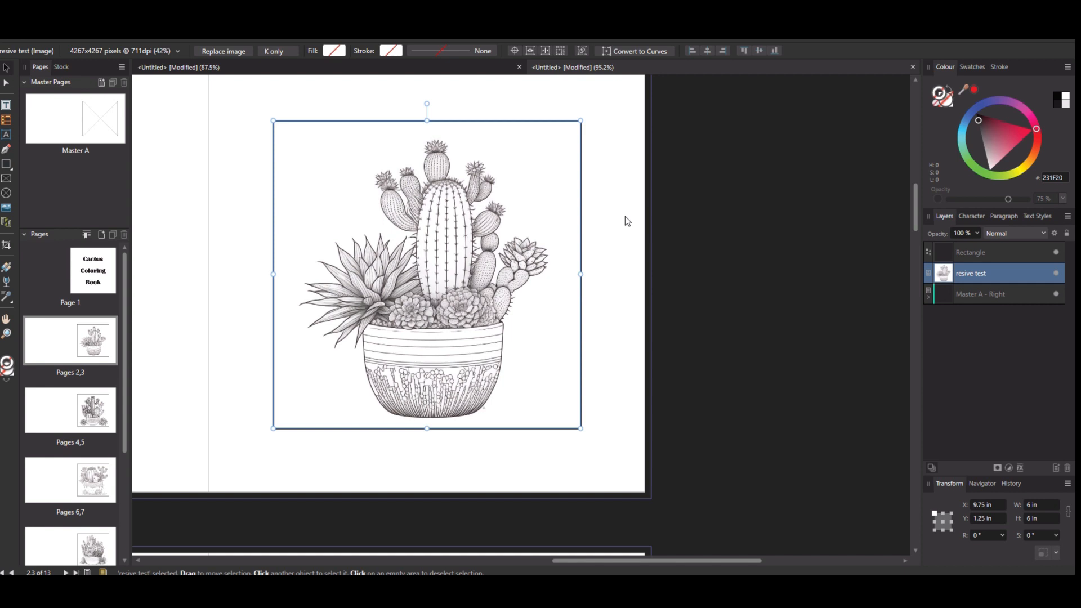
left_click(710, 235)
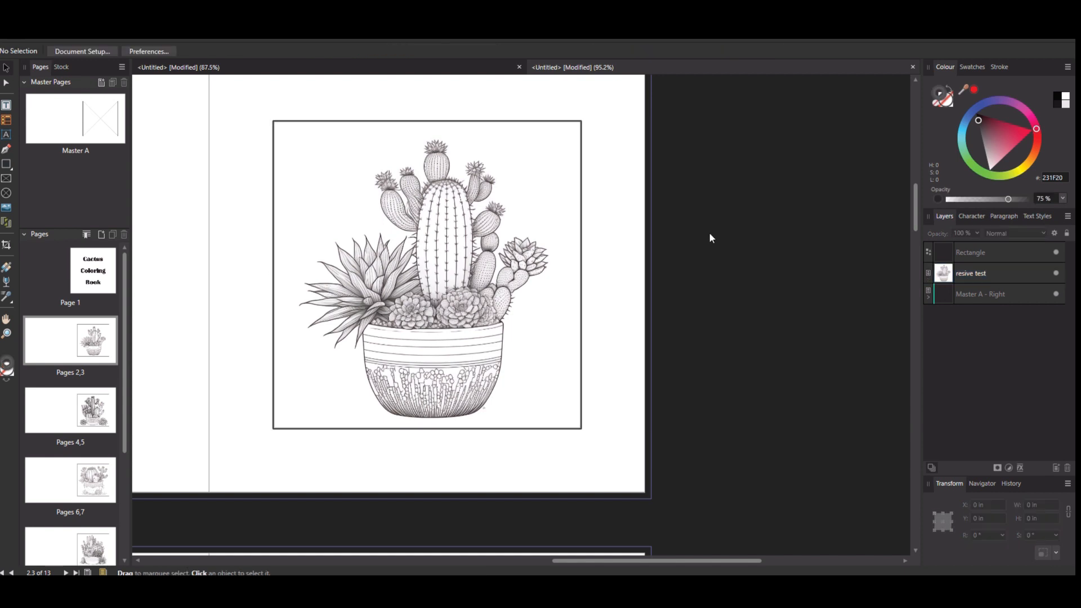